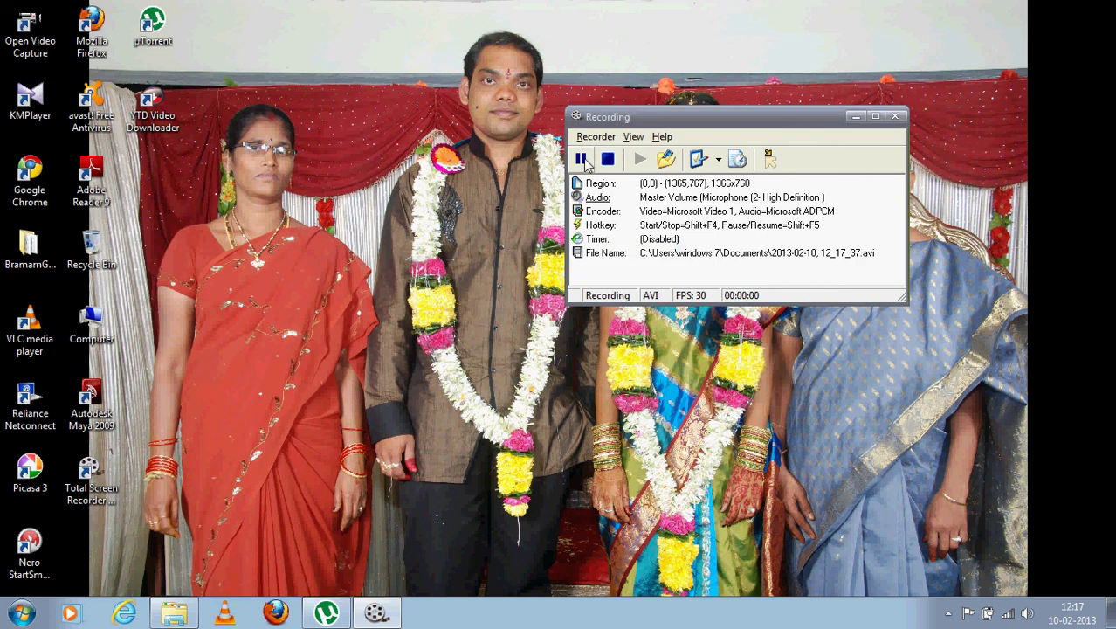
Launch Autodesk Maya 2009 from its desktop shortcut
left_click(113, 412)
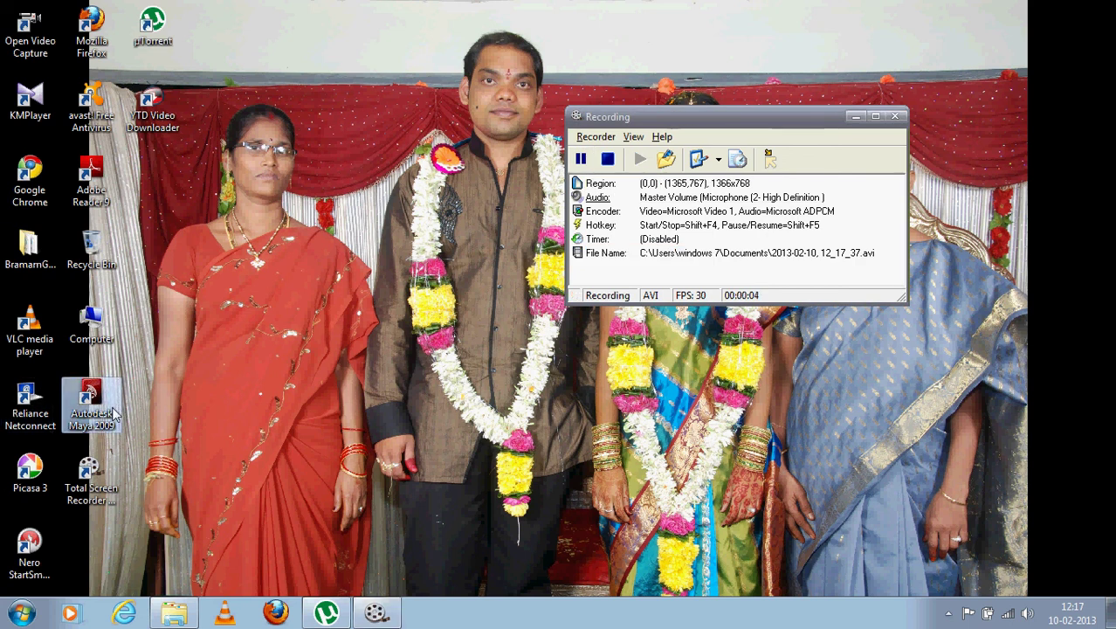
double_click(113, 412)
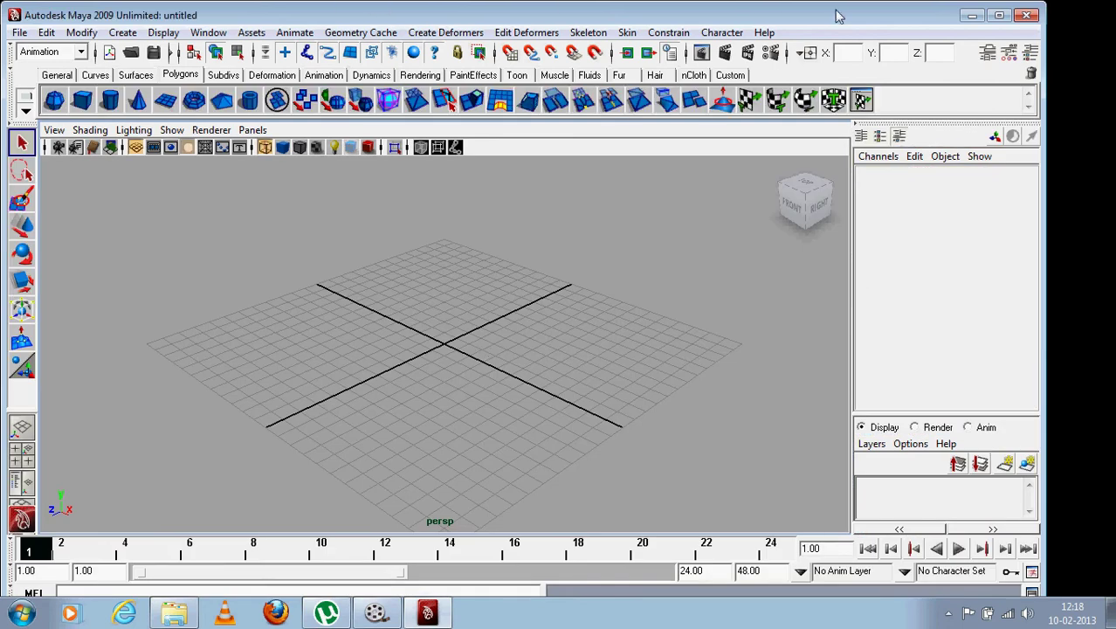
Maximize Maya, draw a polygon sphere at the grid centre and switch to shaded, textured display
double_click(81, 11)
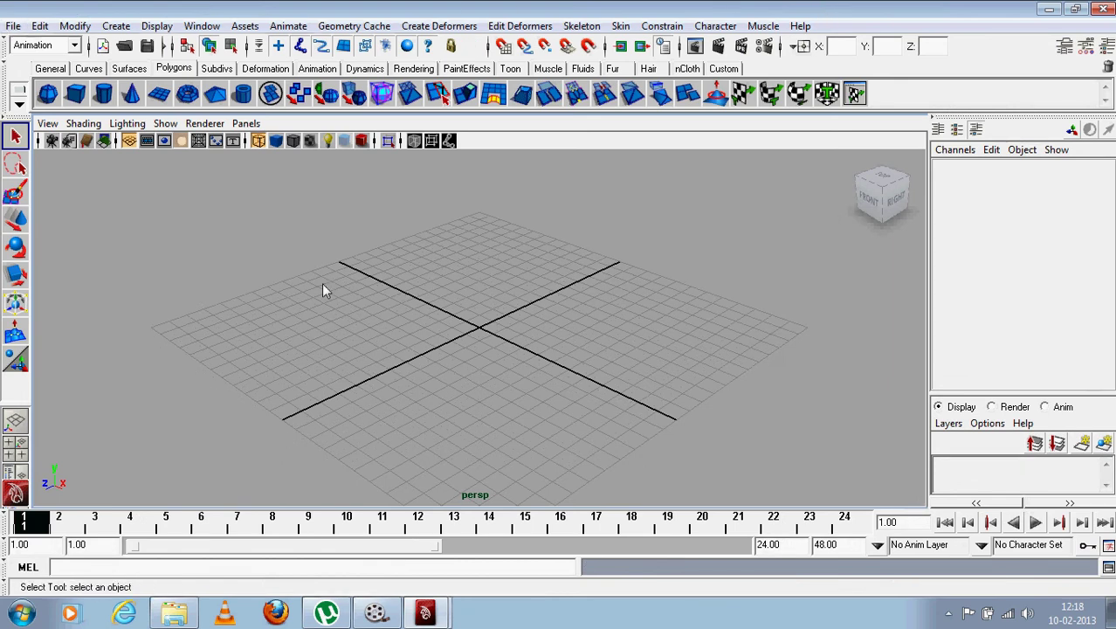
left_click(47, 93)
left_click_drag(477, 326, 520, 354)
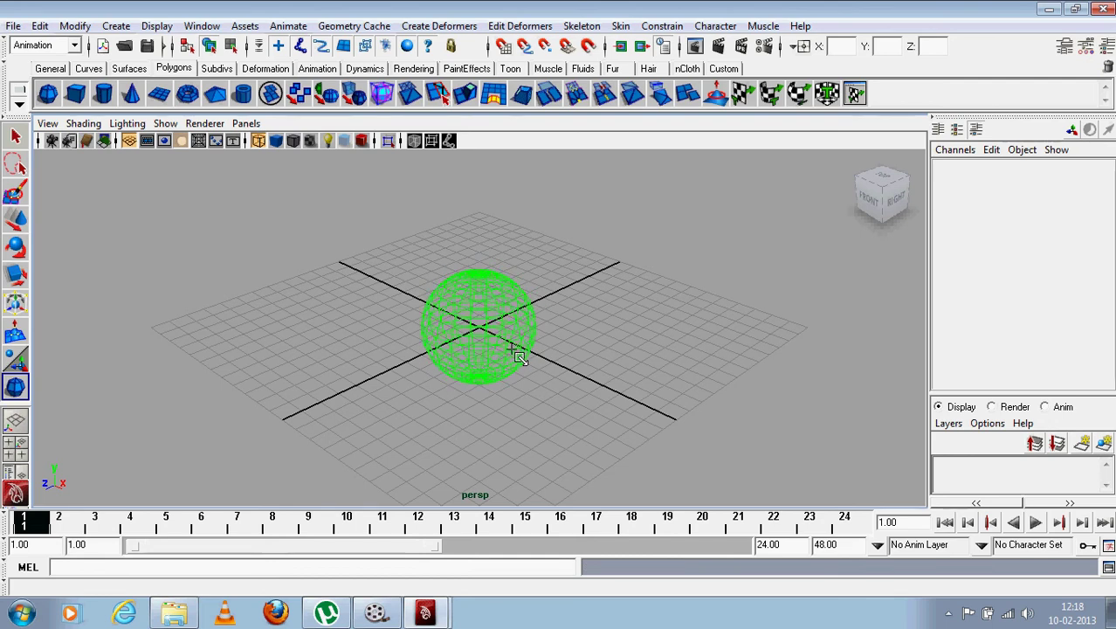
key("w")
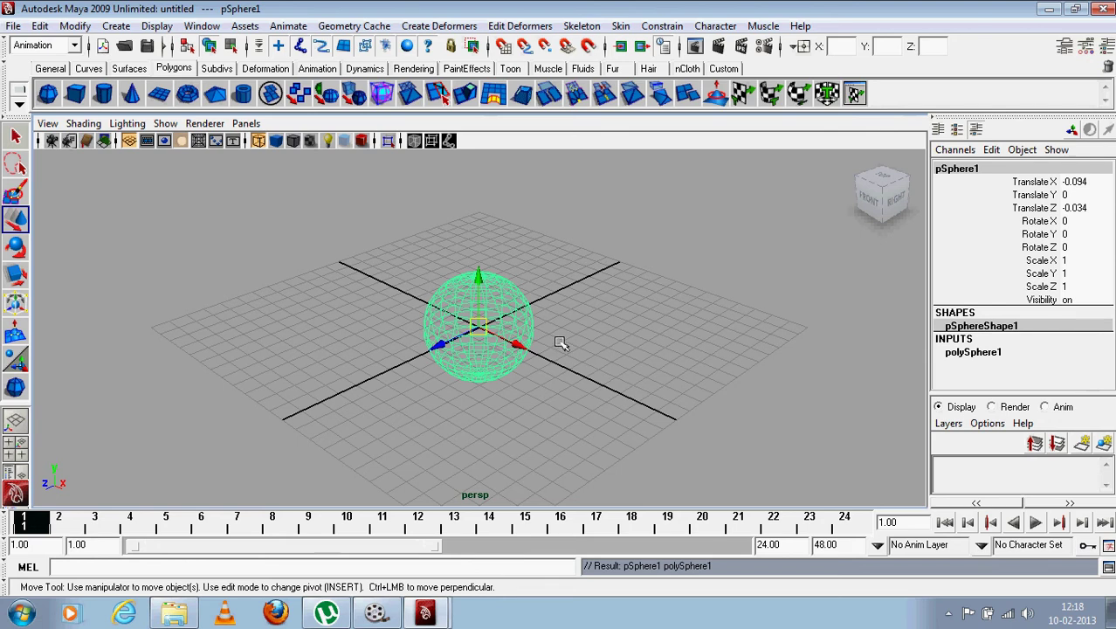
key("5")
key("6")
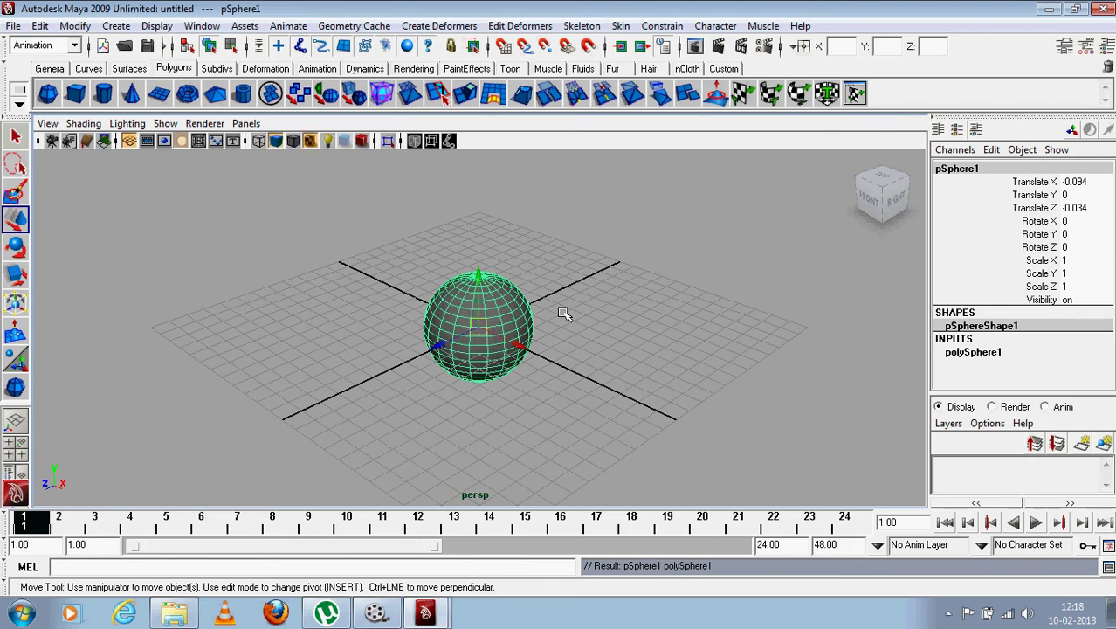
Raise the sphere to Translate Y 2.823, key it at frame 1, and play back
mouse_move(465, 426)
left_mouse_down("alt")
mouse_move(571, 436)
mouse_move(550, 413)
mouse_move(515, 406)
left_mouse_up("alt")
key("space")
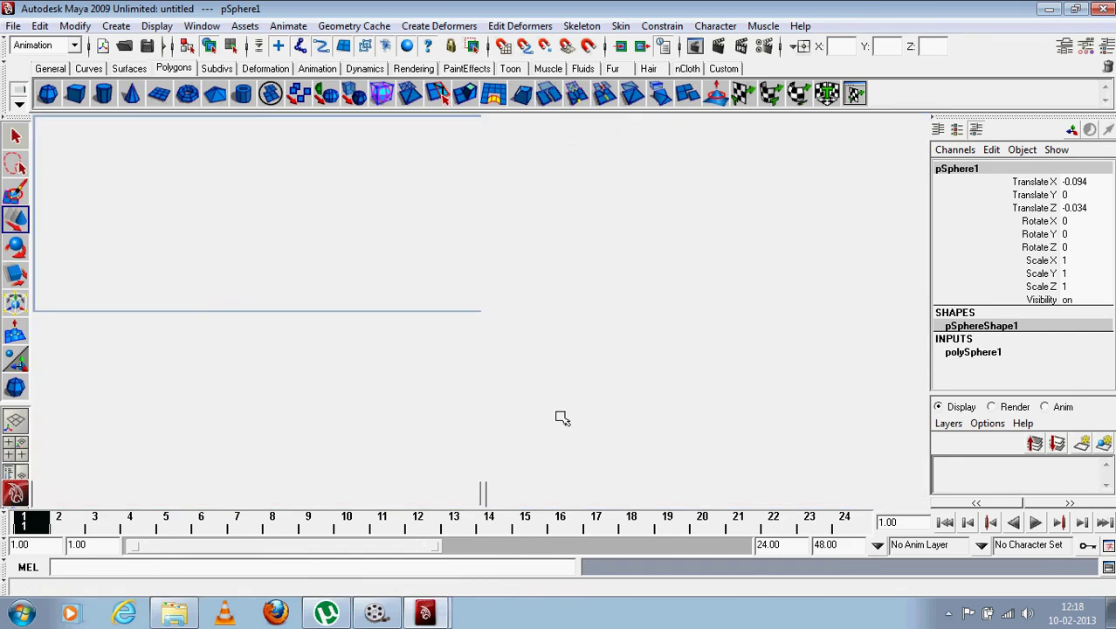
middle_click_drag(705, 377, 692, 403, "alt")
left_click_drag(692, 403, 694, 359)
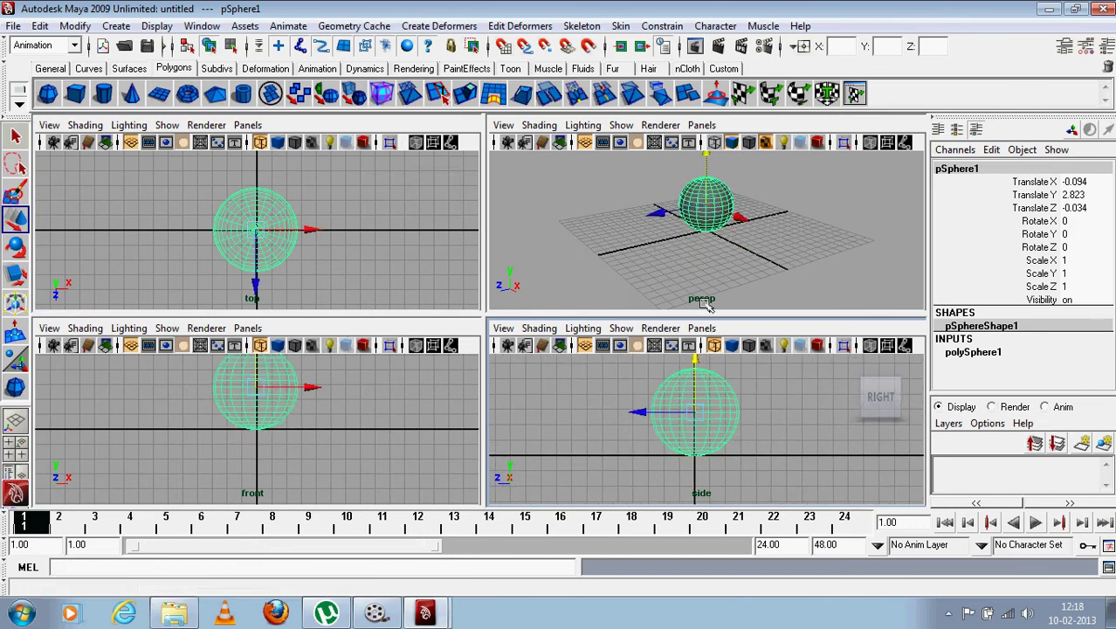
key("space")
scroll(617, 368, "up", 5)
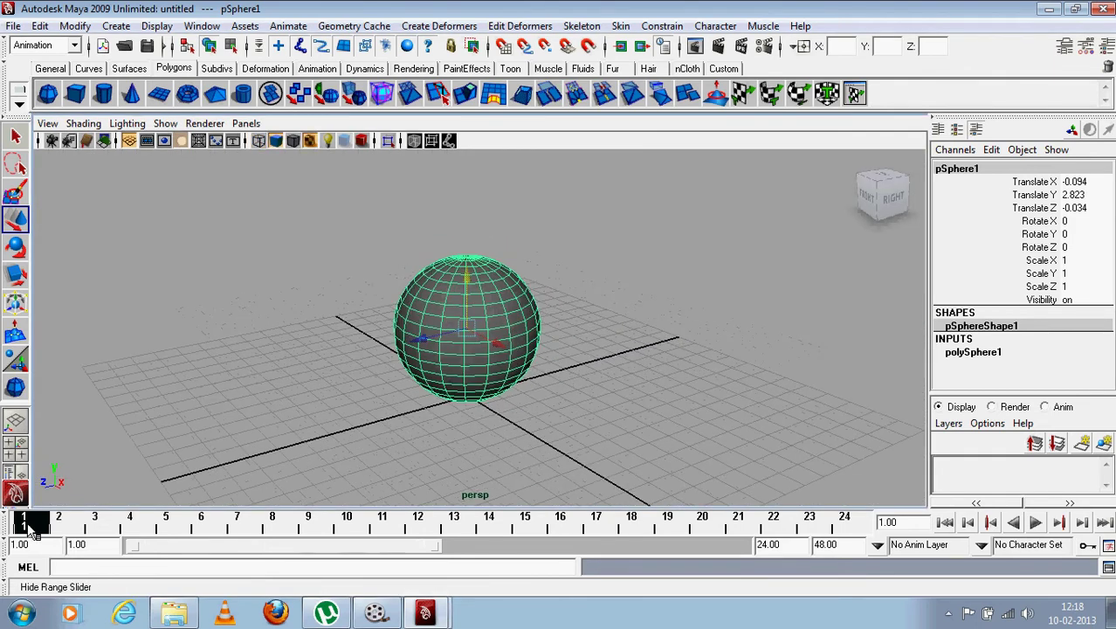
key("s")
key("alt+v")
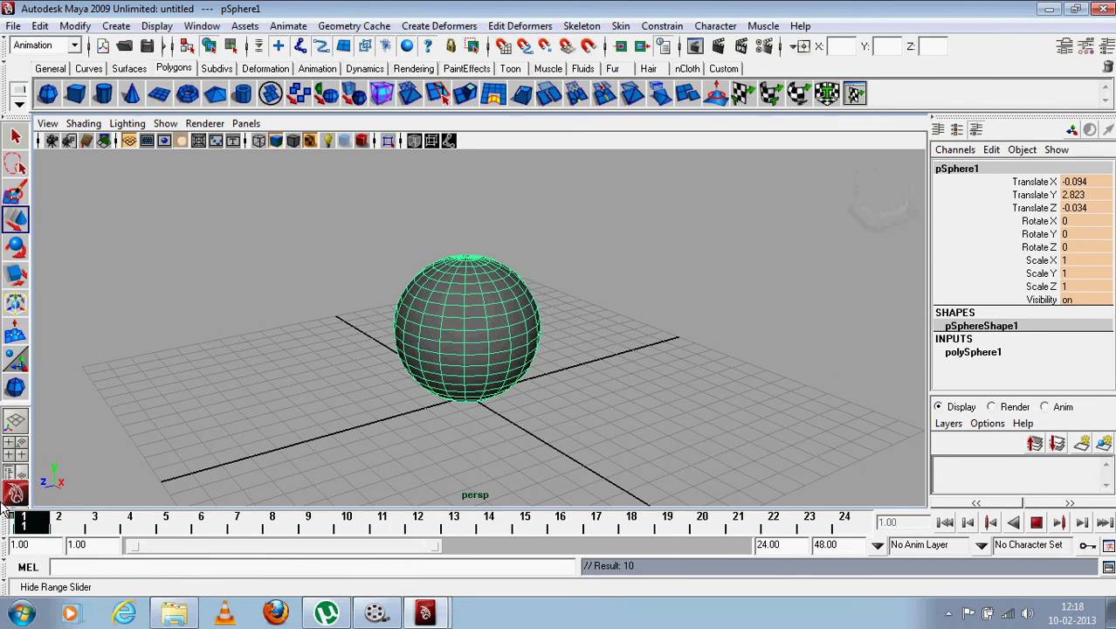
Try a key at frame 13 with X 12.709, then delete it and return to frame 1
left_click(453, 524)
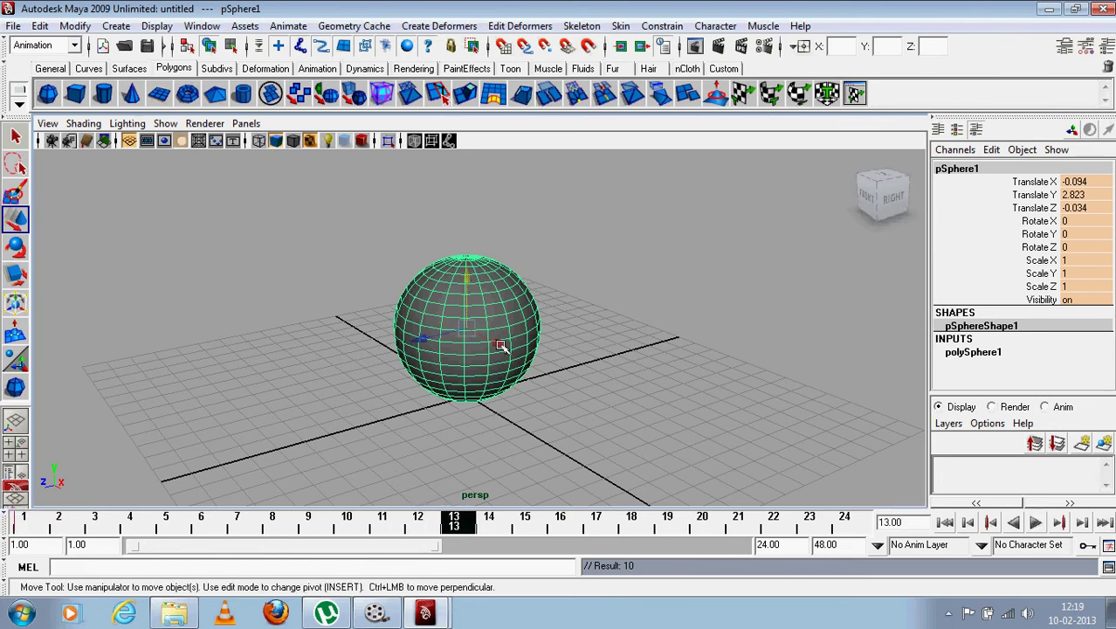
left_click_drag(500, 346, 447, 504)
key("s")
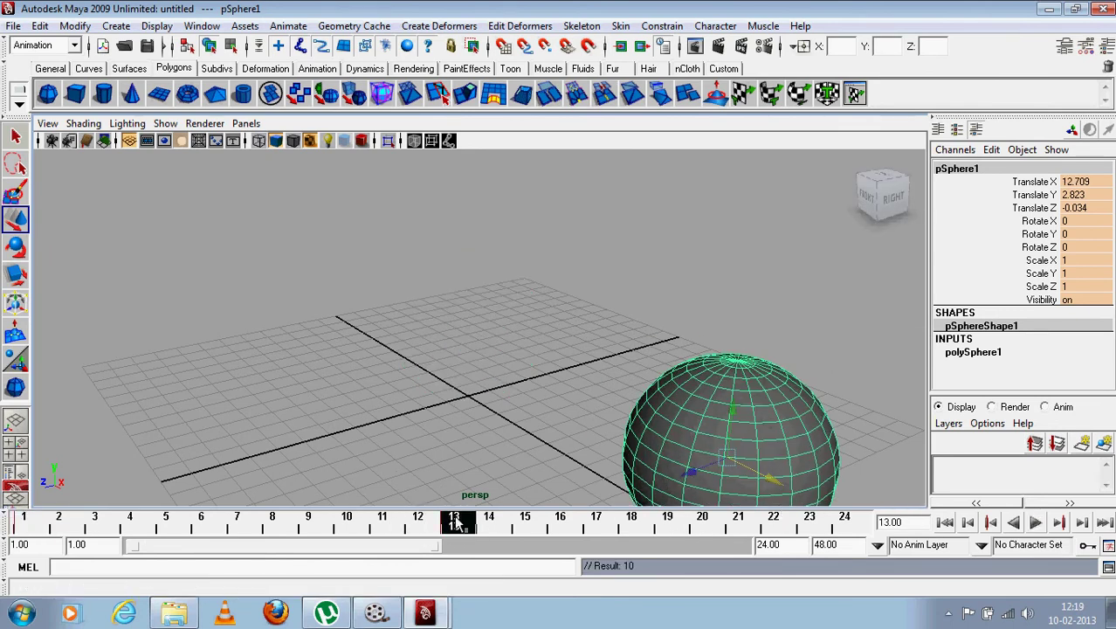
key("alt+v")
left_click(436, 524)
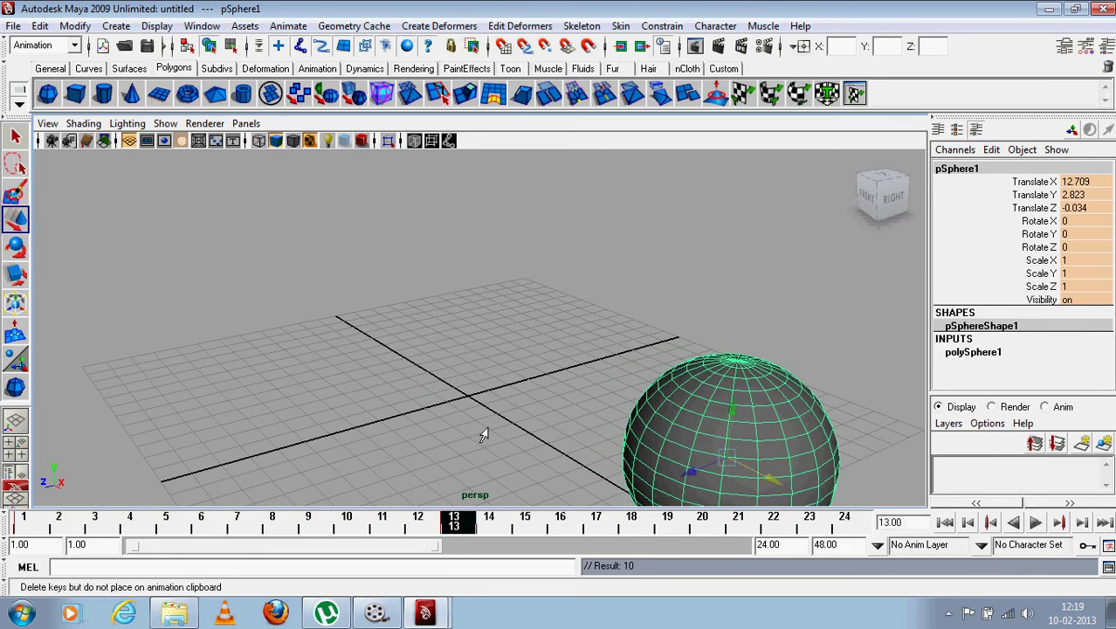
key("Delete")
key("alt+shift+v")
With Auto Keyframe on, move the sphere to X 14.082 at frame 12, then X -9.549, and play back
left_click(1087, 545)
left_click_drag(44, 522, 420, 521)
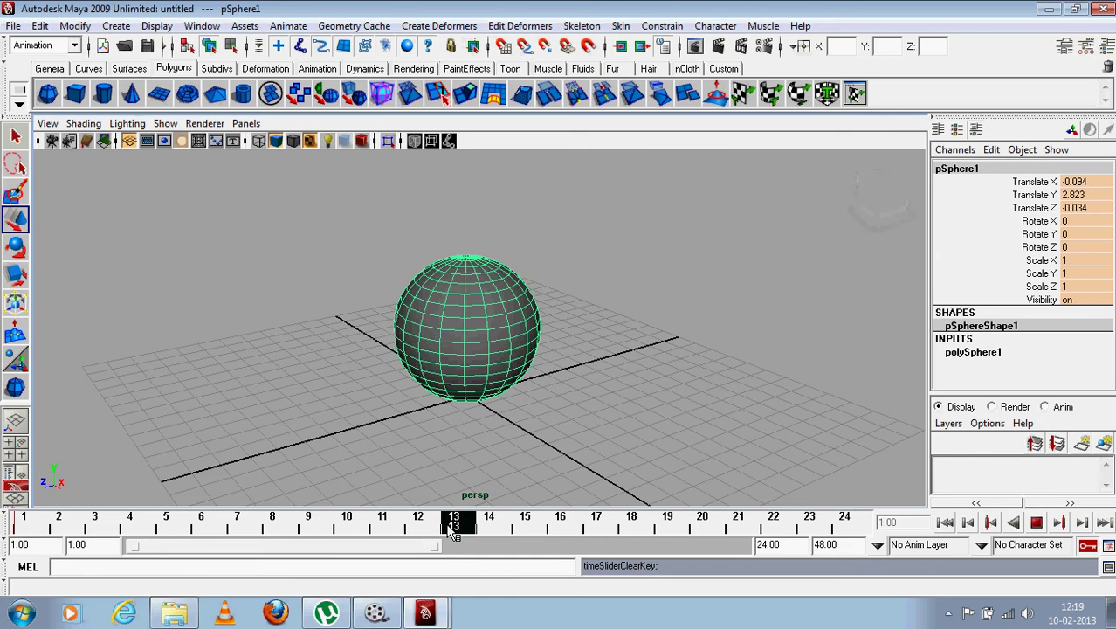
mouse_move(496, 343)
left_mouse_down()
mouse_move(825, 530)
mouse_move(460, 559)
mouse_move(844, 521)
left_mouse_up()
left_click_drag(714, 450, 448, 242)
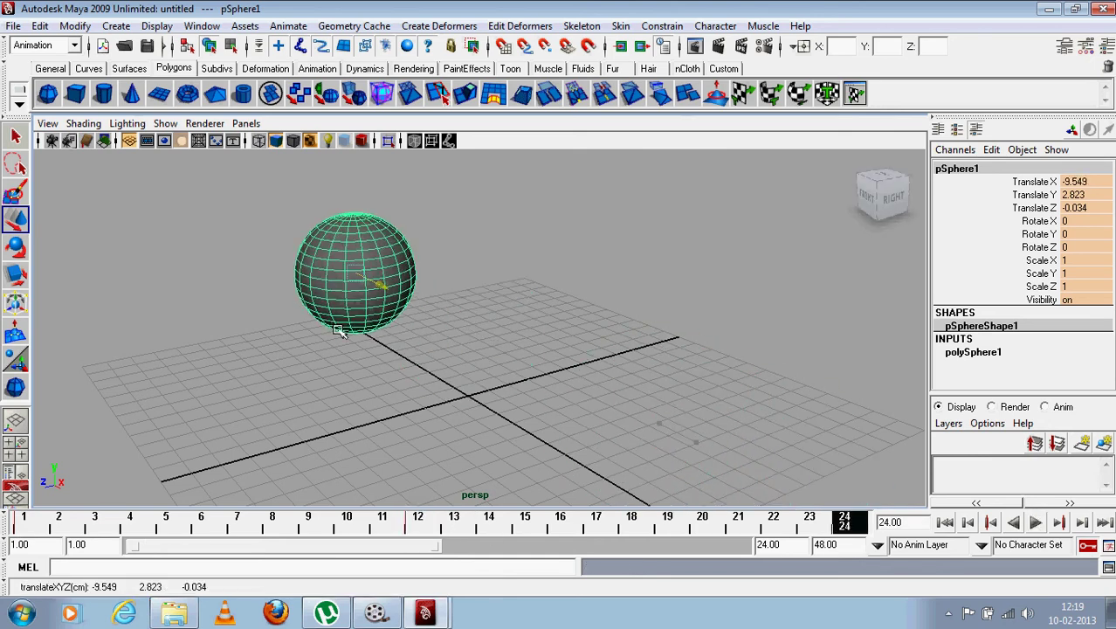
left_click(631, 521)
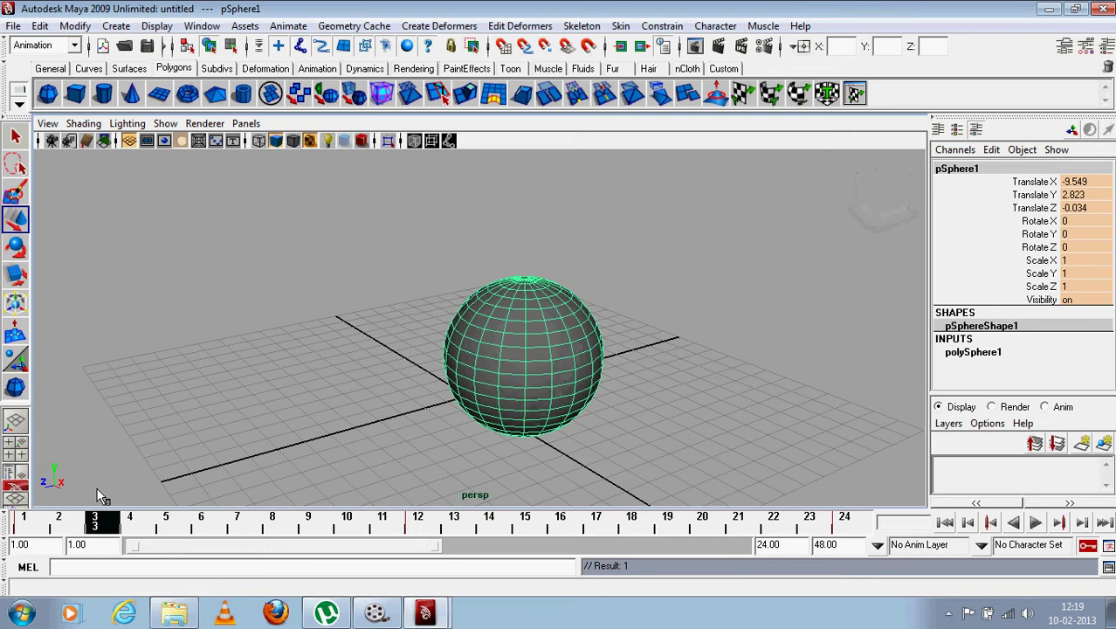
left_click(1035, 521)
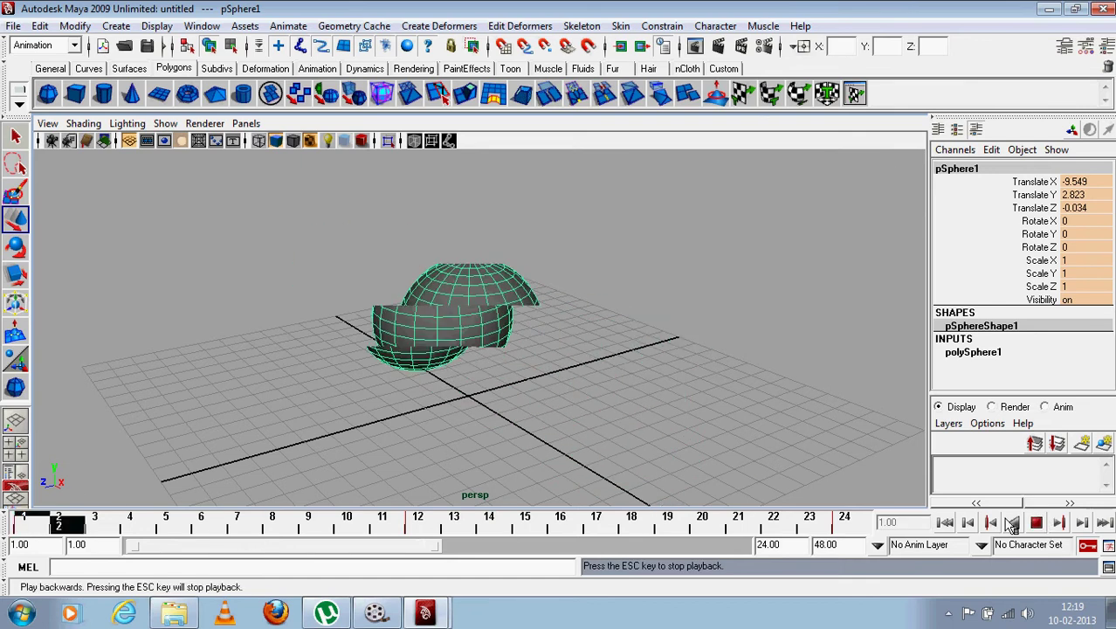
left_click(1035, 521)
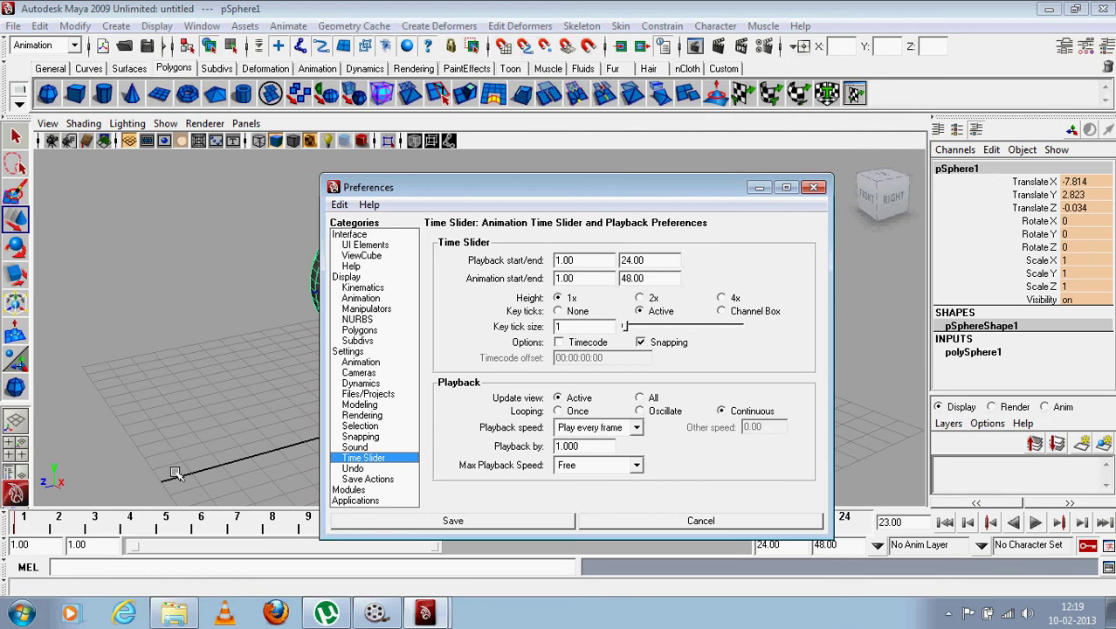
Set Real-time 24 fps playback, Update view All, 2x slider height and infinite undo, then save and play
left_click(622, 432)
left_click(605, 462)
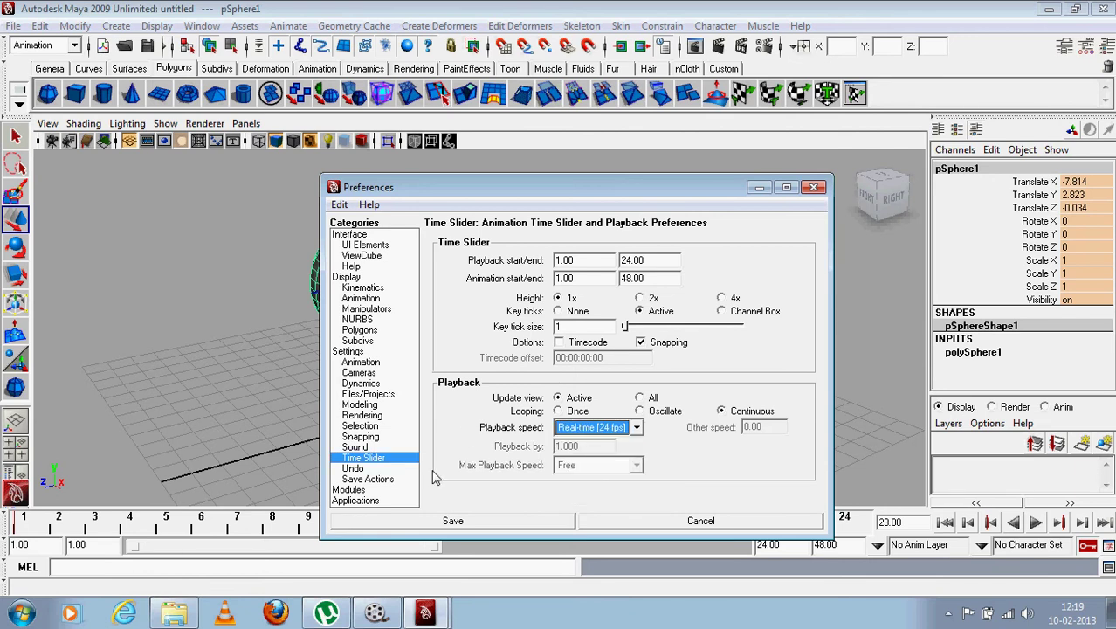
left_click(641, 398)
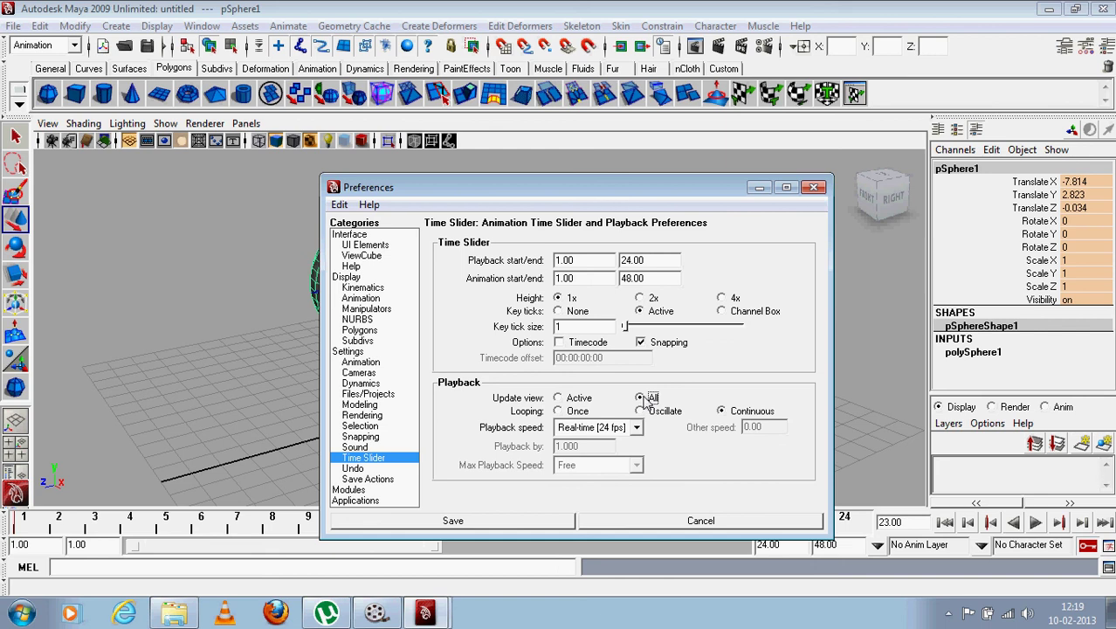
left_click(640, 298)
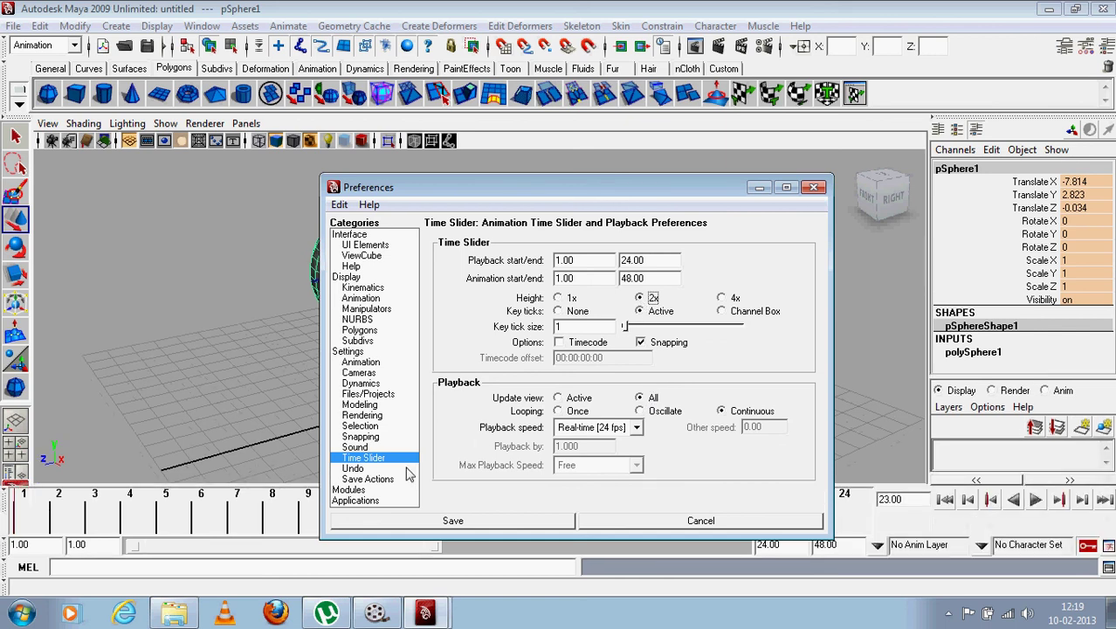
left_click(353, 469)
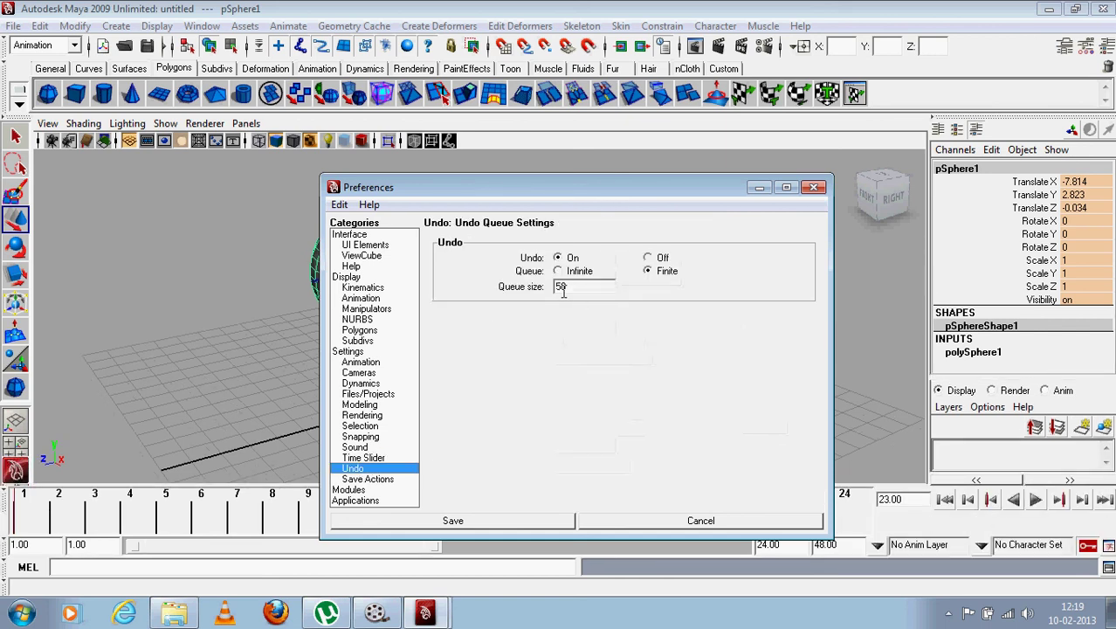
left_click(564, 272)
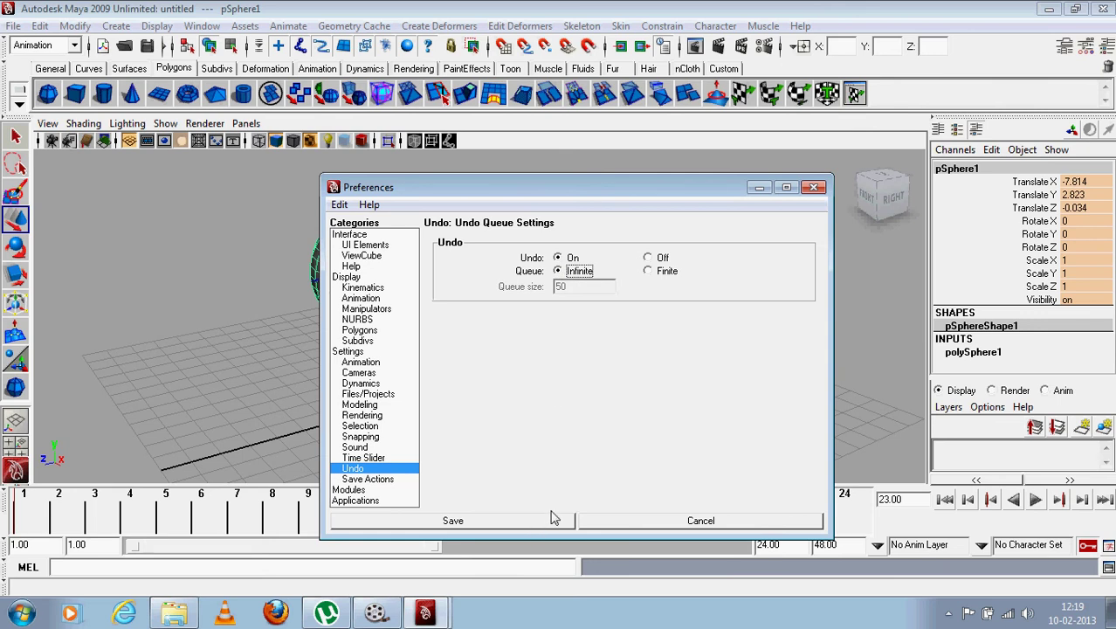
left_click(552, 516)
left_click(1036, 501)
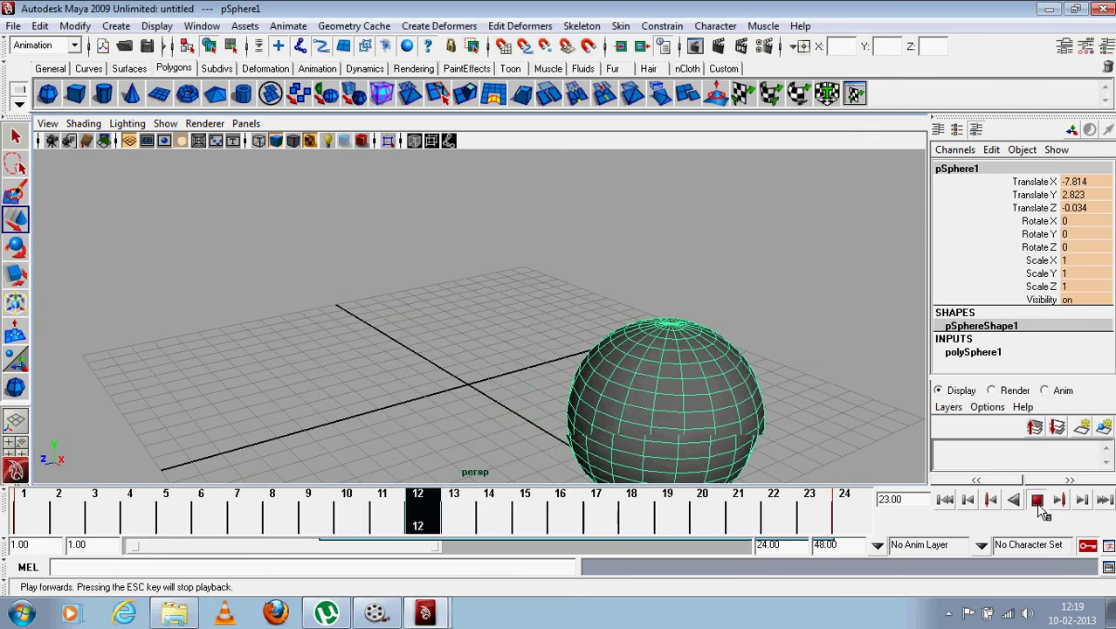
Open the Graph Editor and select all keys on the Translate X through Rotate X curves
left_click(1037, 501)
left_click(202, 25)
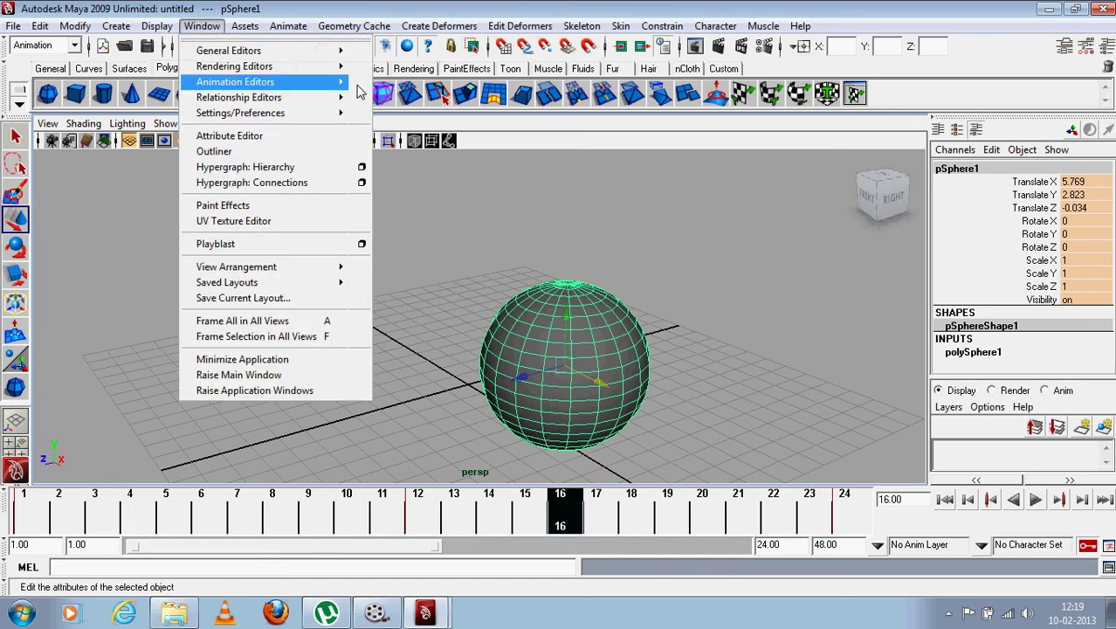
mouse_move(261, 82)
left_click(406, 89)
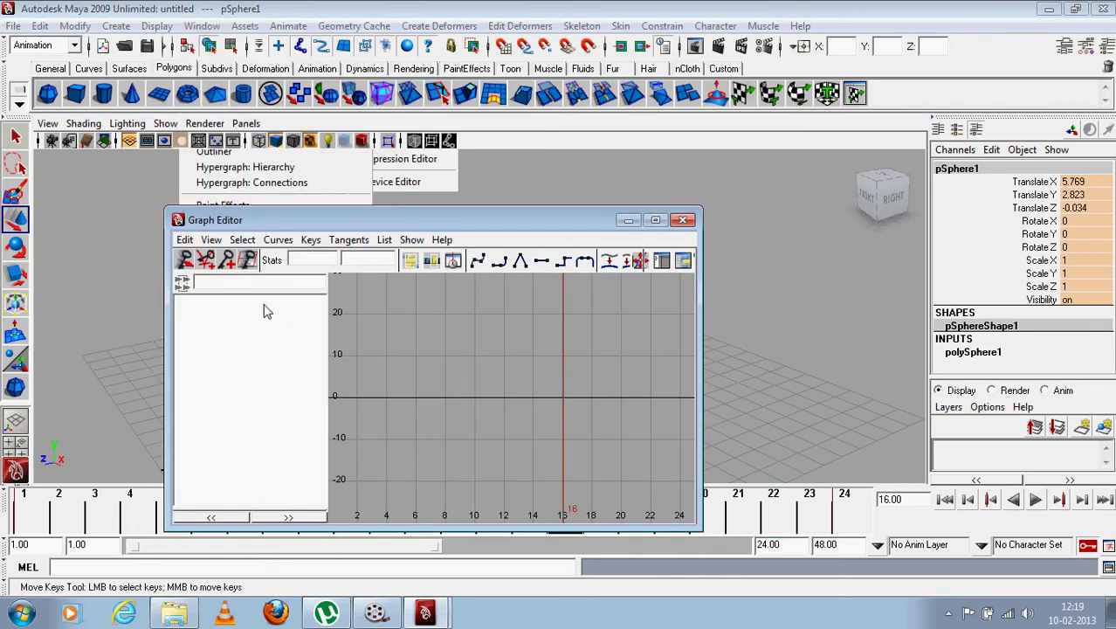
left_click_drag(524, 220, 347, 126)
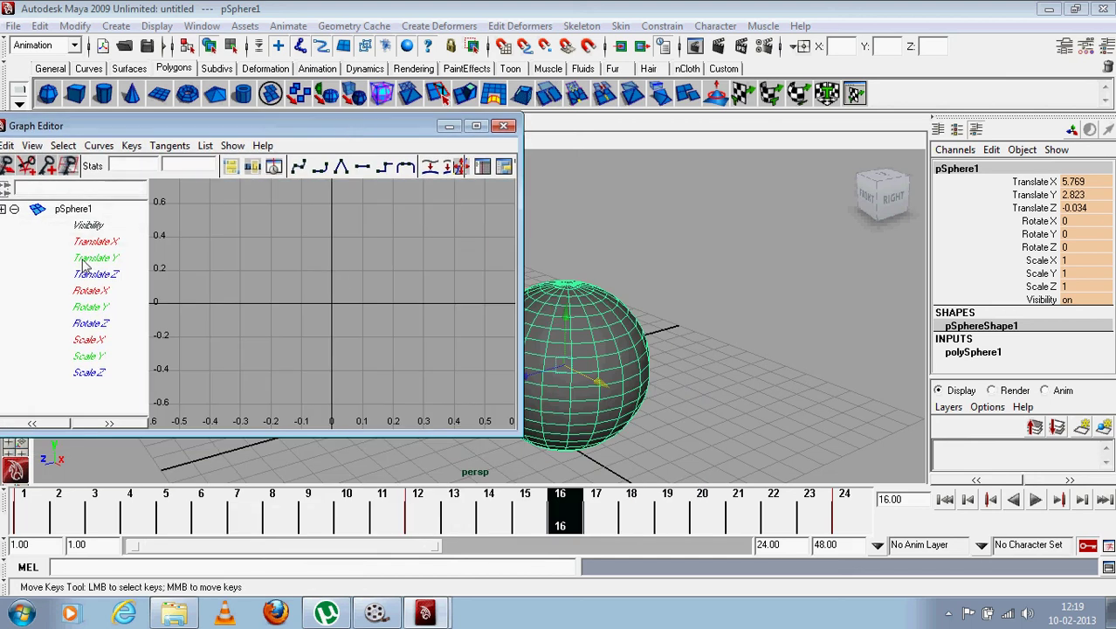
left_click(103, 258)
left_click_drag(103, 241, 96, 290)
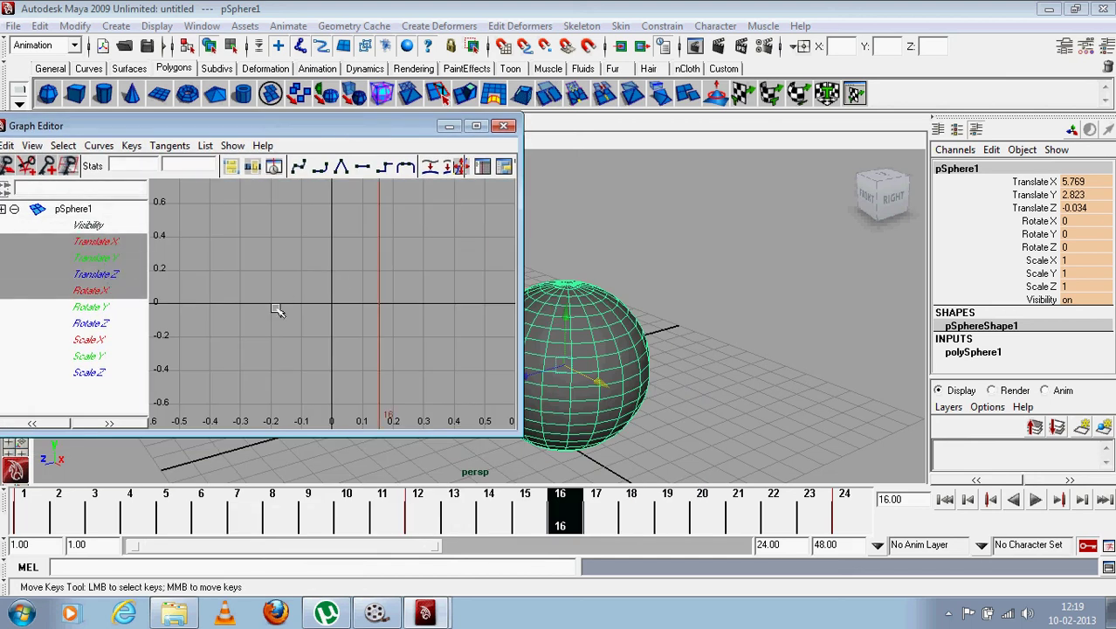
left_click_drag(270, 264, 419, 351)
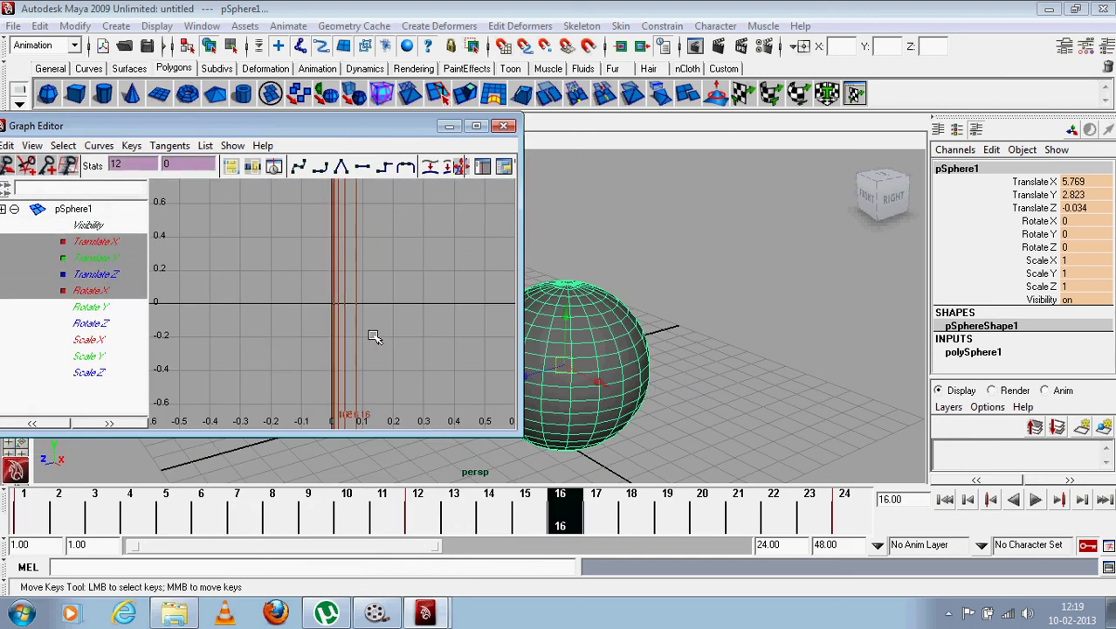
key("s")
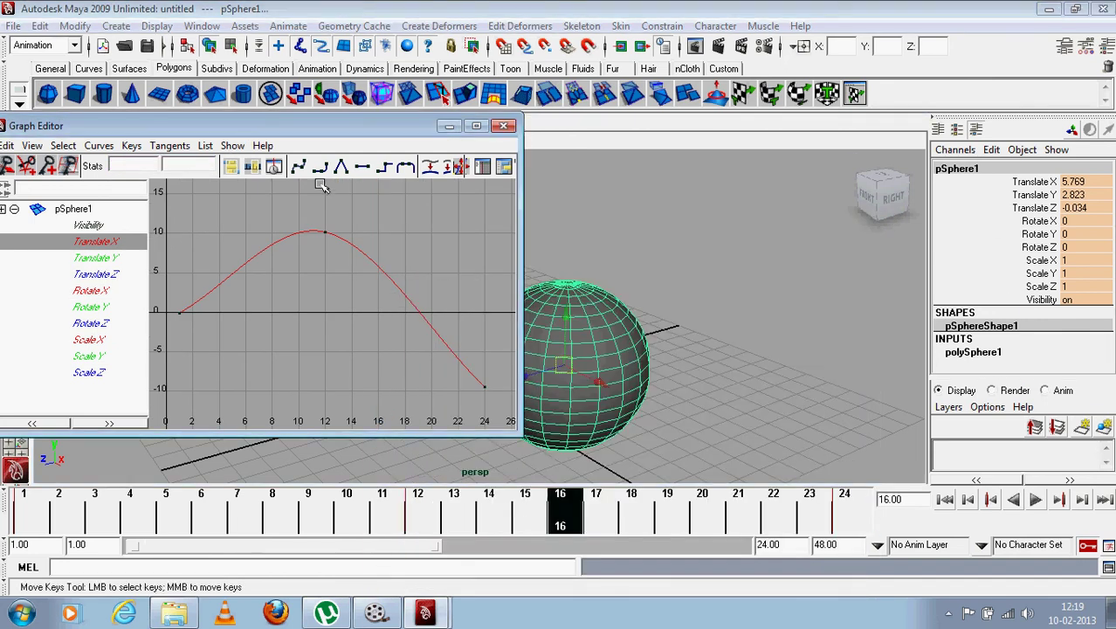
Apply Flat Tangents to the selected keys, check the curves, close the editor and reselect the sphere
left_click(368, 175)
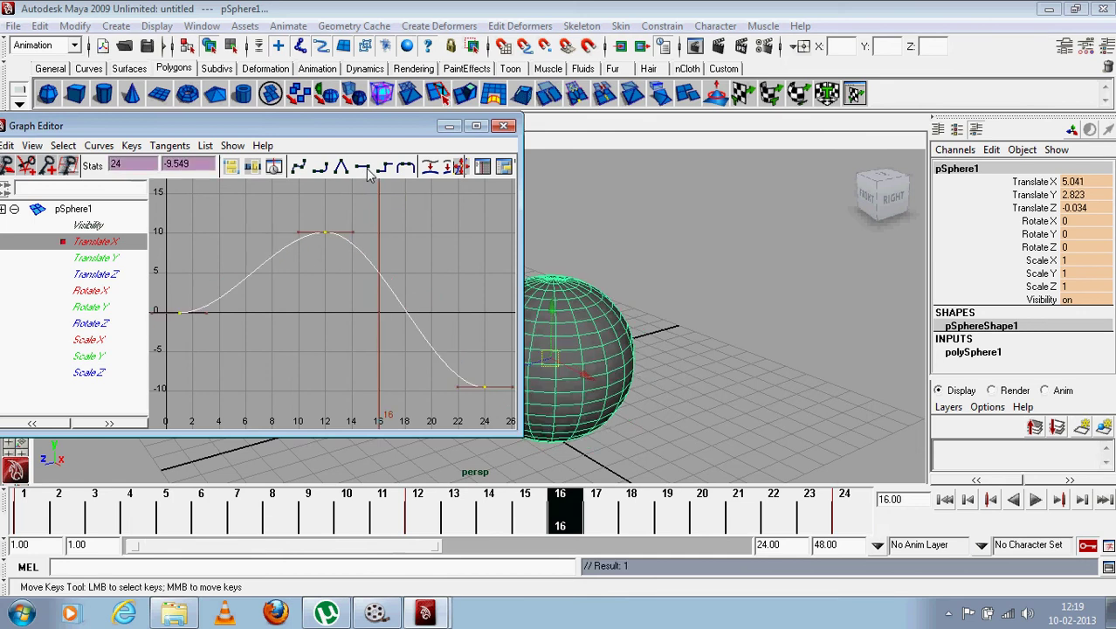
left_click(101, 264)
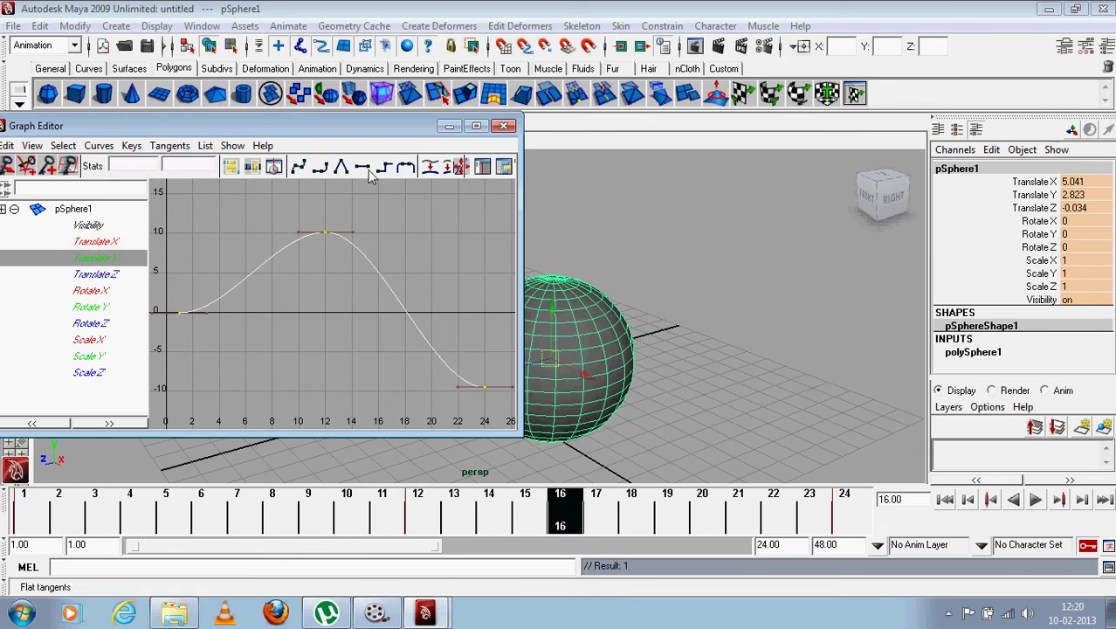
left_click(128, 276)
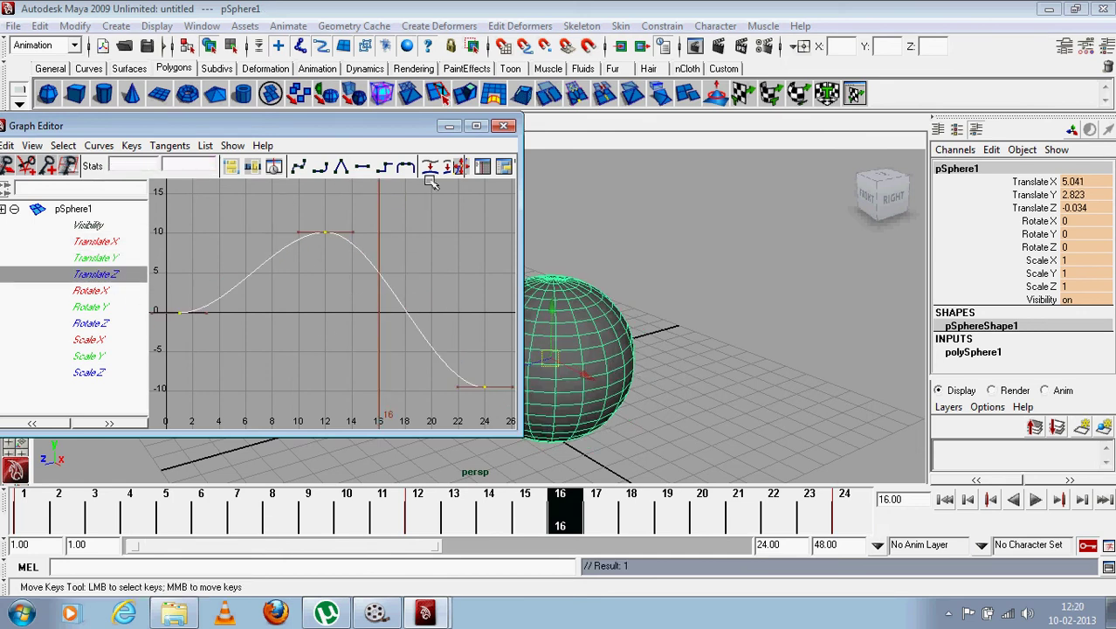
left_click(115, 265)
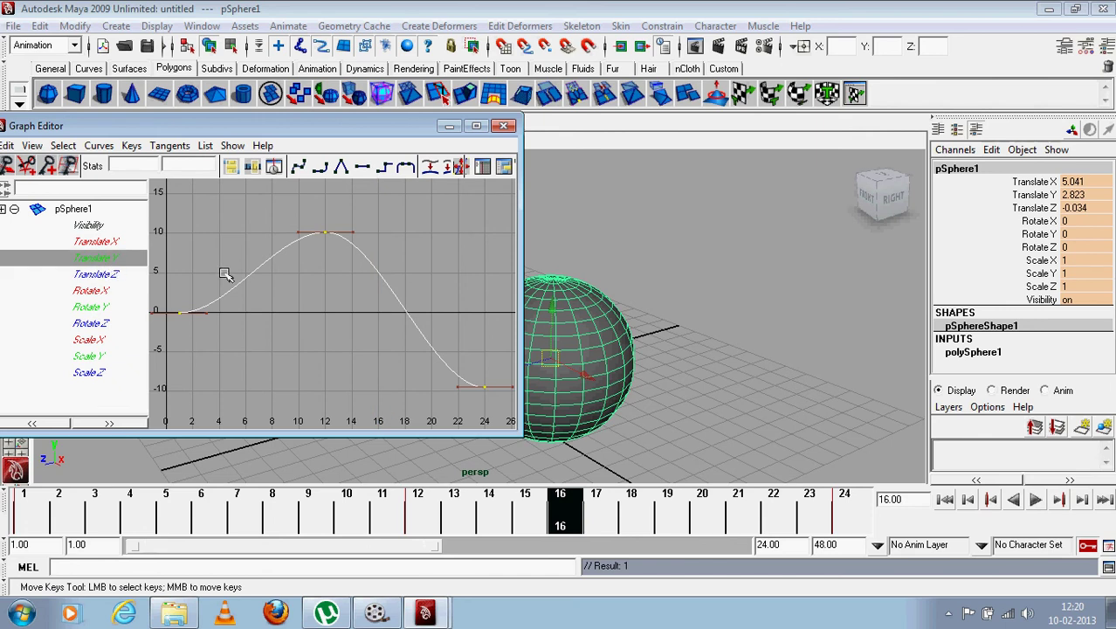
left_click(503, 125)
left_click(448, 409)
left_click(543, 331)
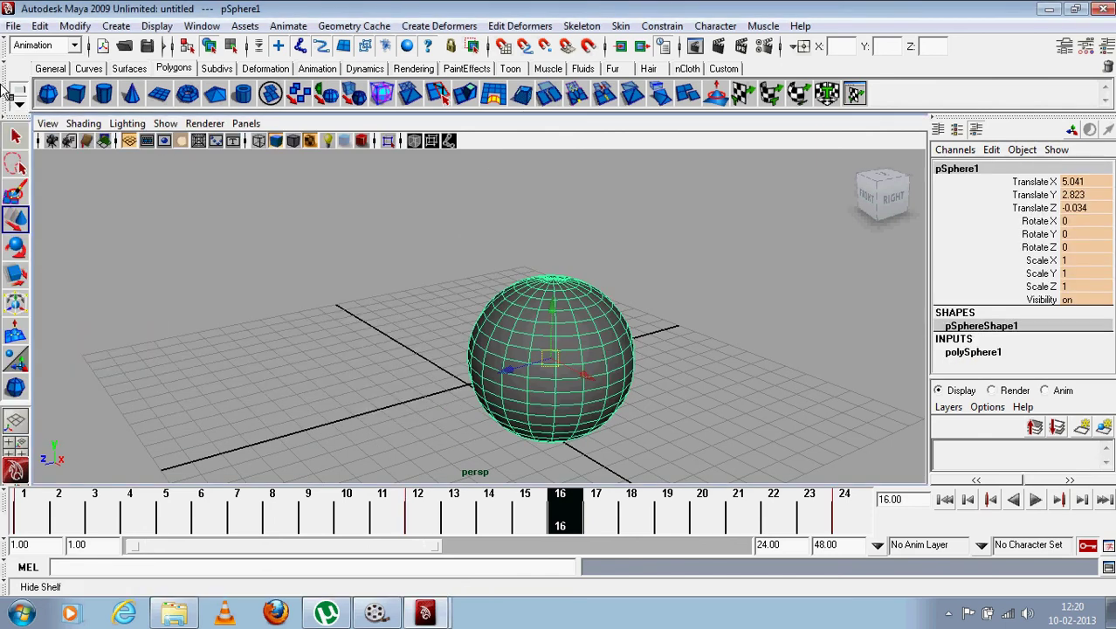
In Save Scene As, create a new folder named 'bounce' on the Desktop
left_click(12, 27)
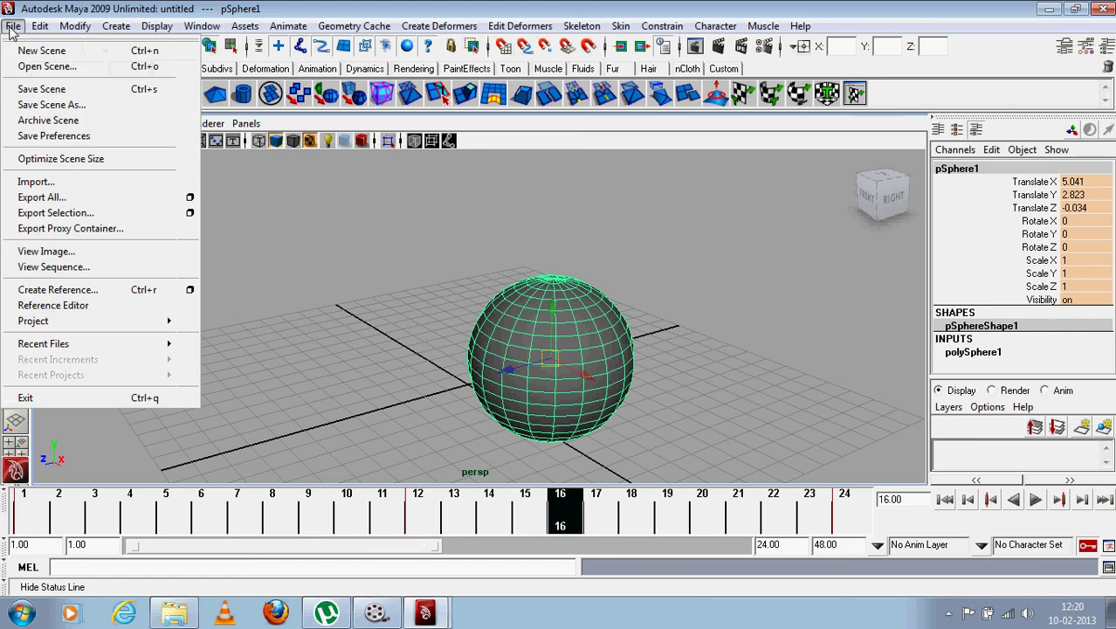
left_click(45, 106)
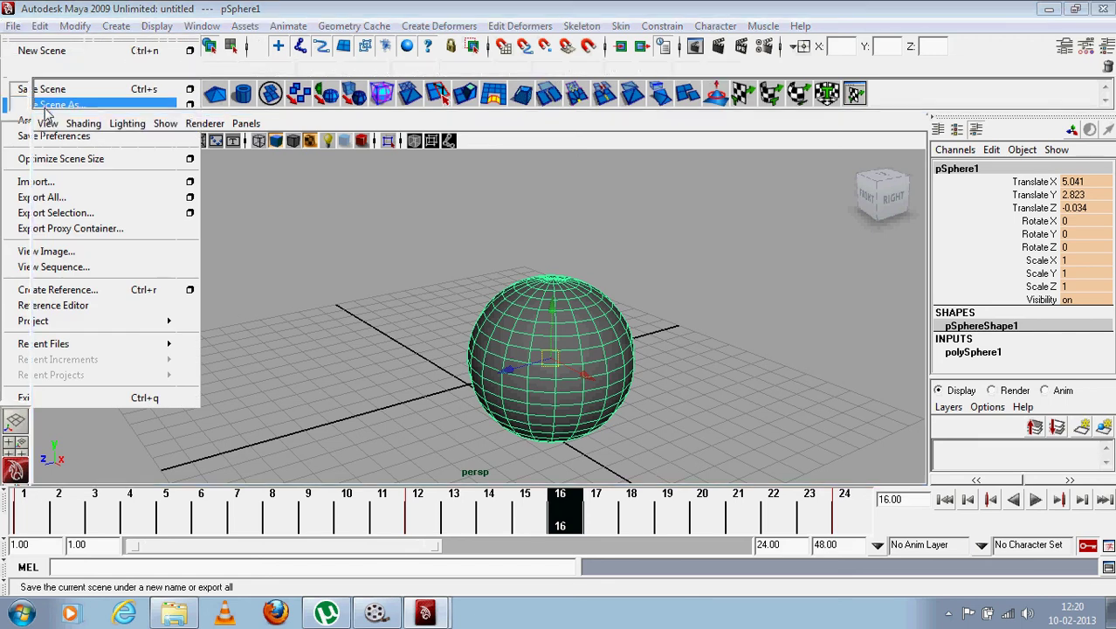
left_click(372, 257)
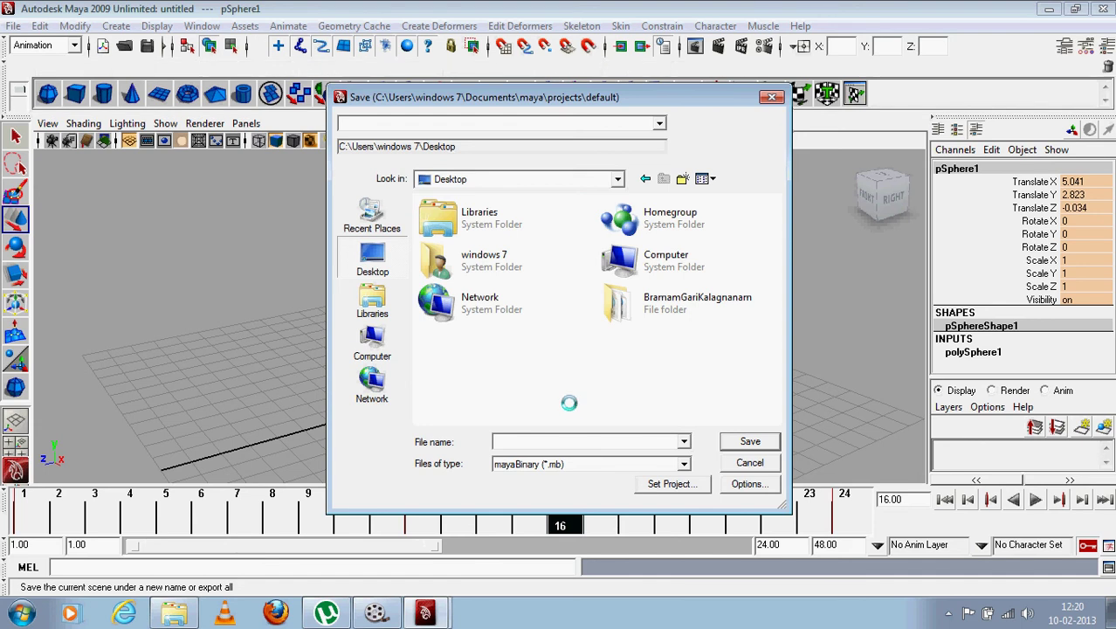
right_click(520, 127)
mouse_move(556, 291)
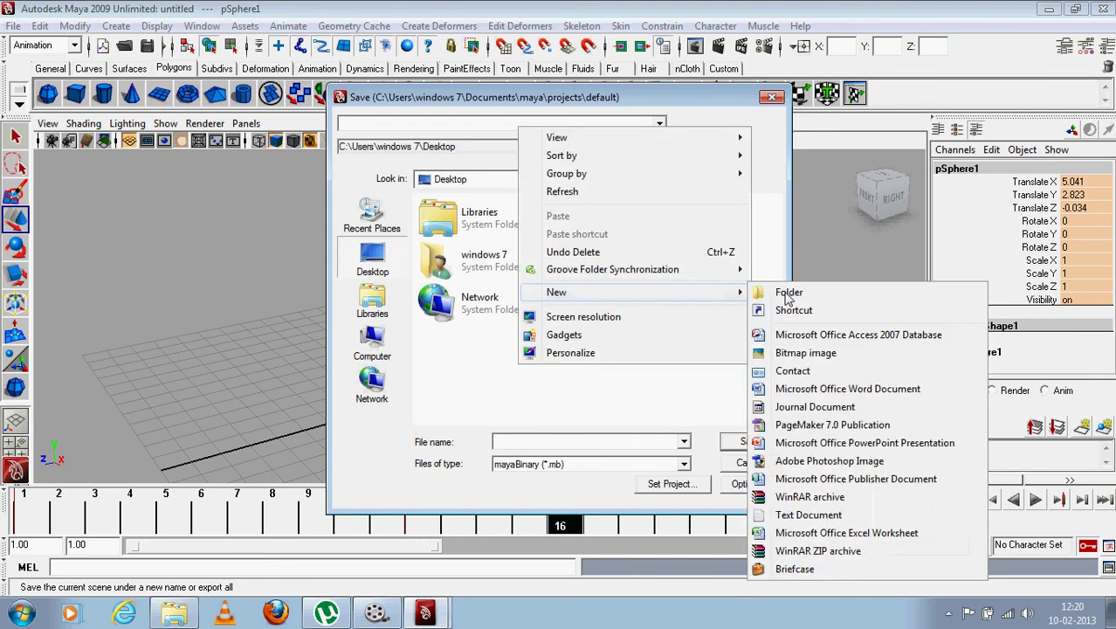
left_click(753, 290)
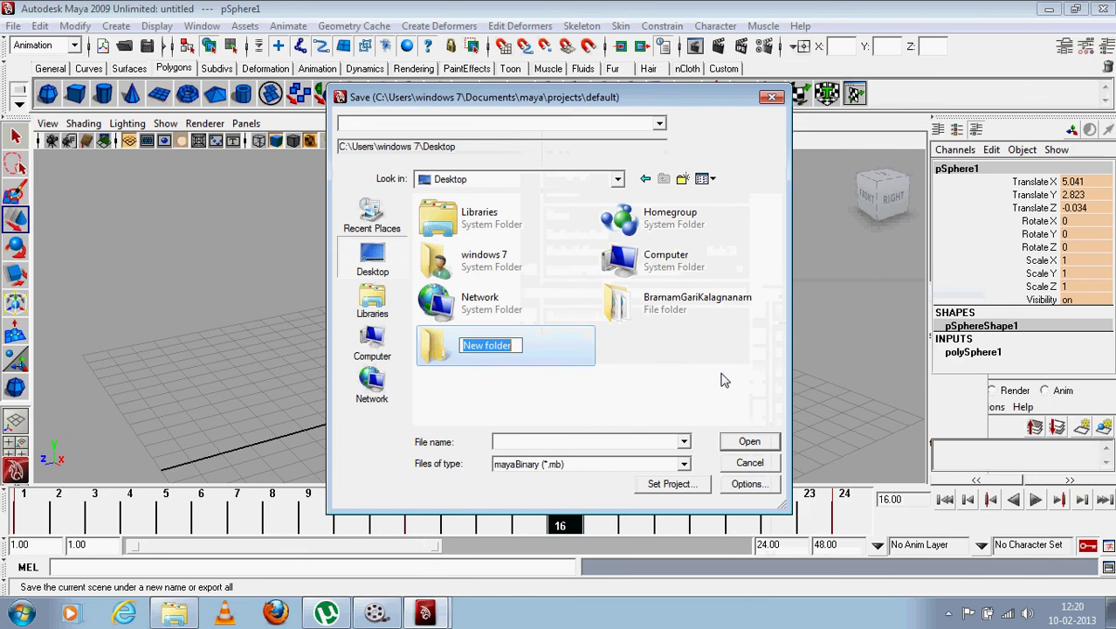
type("boun")
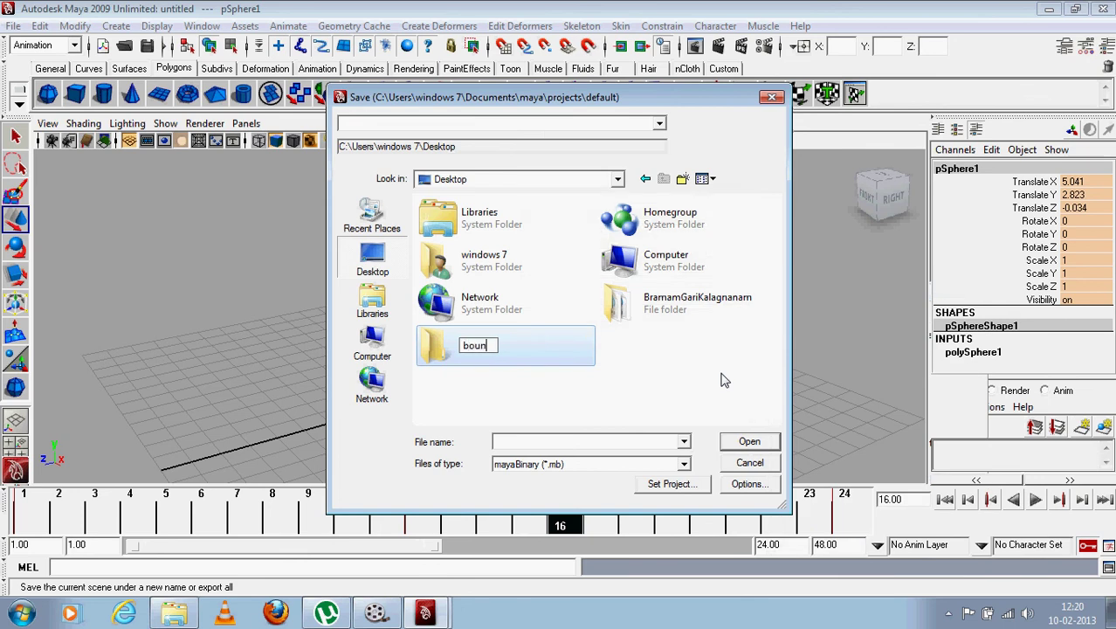
type("ce")
key("Return")
key("Return")
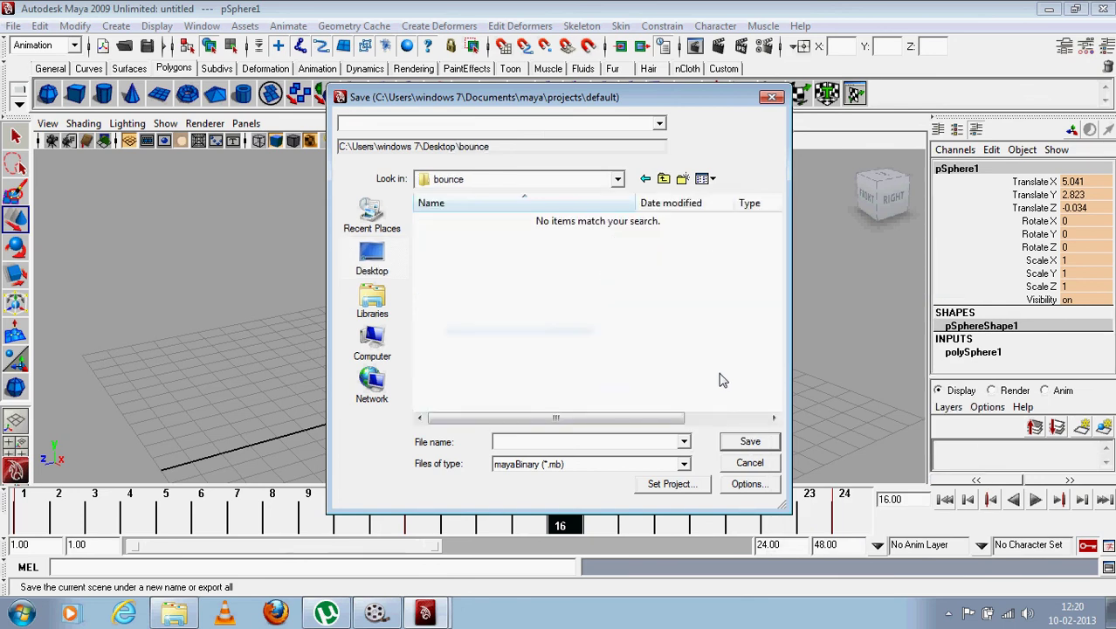
Save the scene as Maya ASCII file bounce_v1 in the bounce folder
left_click(557, 468)
left_click(557, 478)
type("ounce_v1")
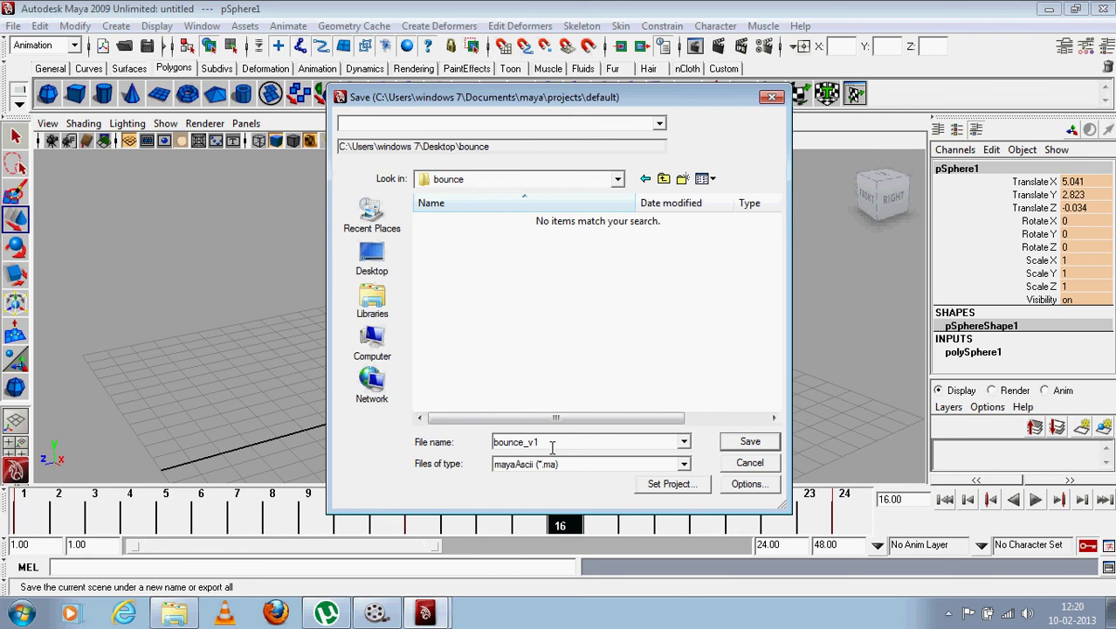
key("Return")
right_click_drag(584, 363, 552, 354, "alt")
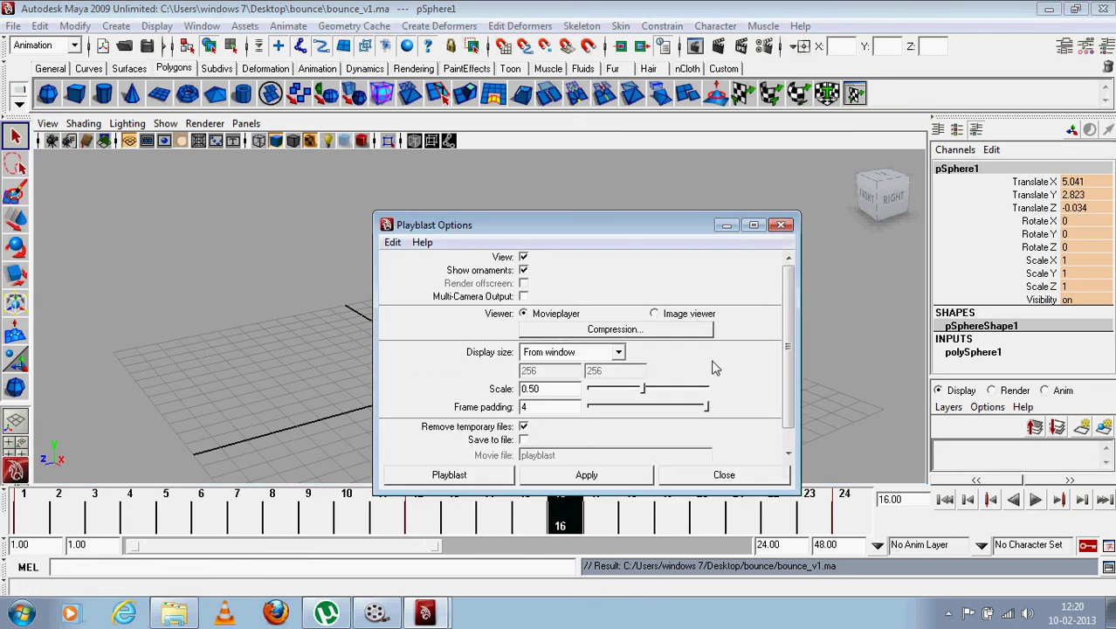
Dismiss Playblast Options and run a playblast of the sphere animation
left_click(724, 471)
left_click(208, 29)
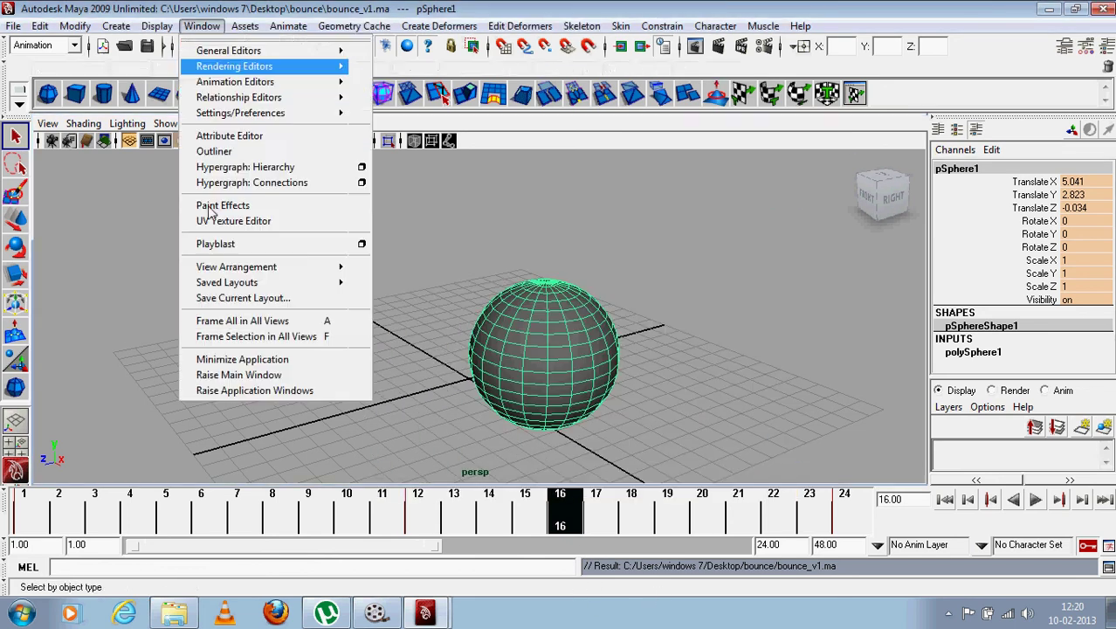
left_click(233, 243)
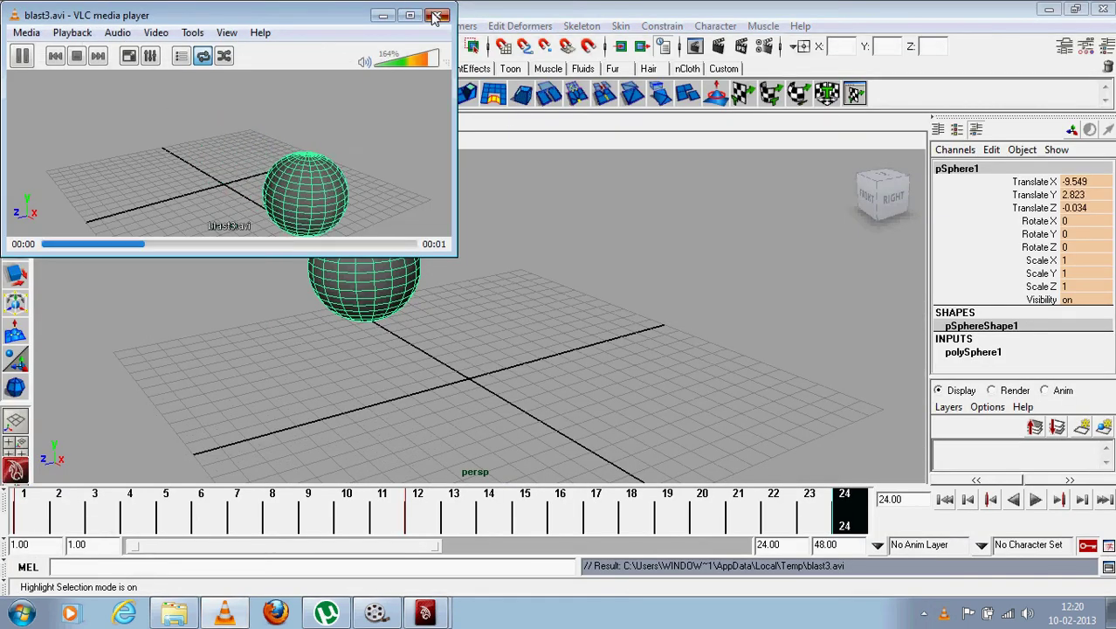
Close the VLC preview, reopen Playblast Options and enable saving to a file
left_click(437, 15)
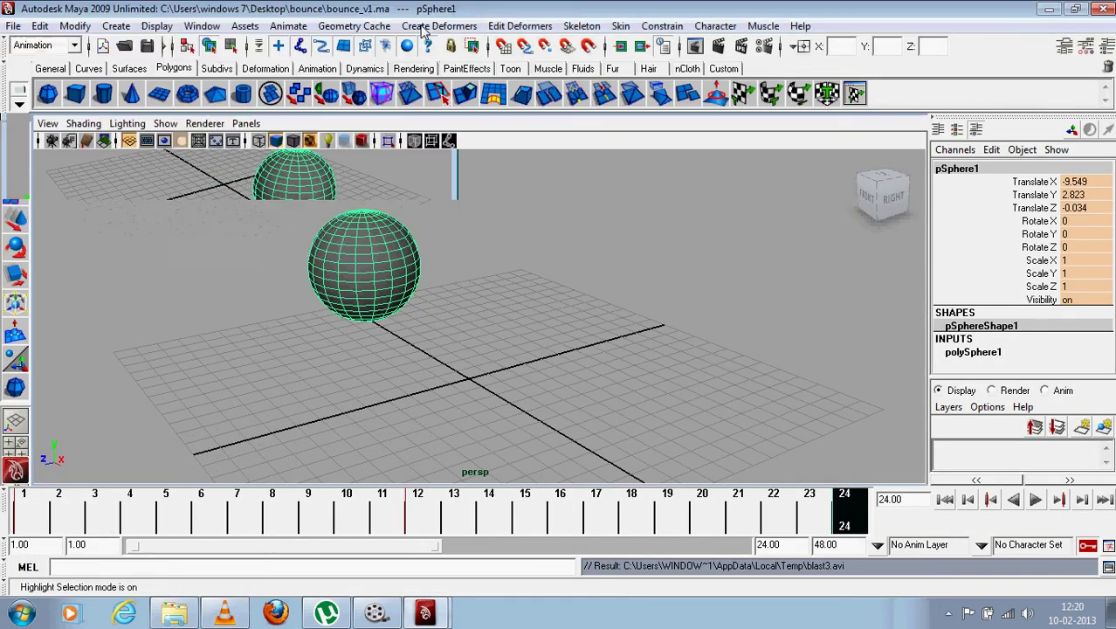
left_click(201, 25)
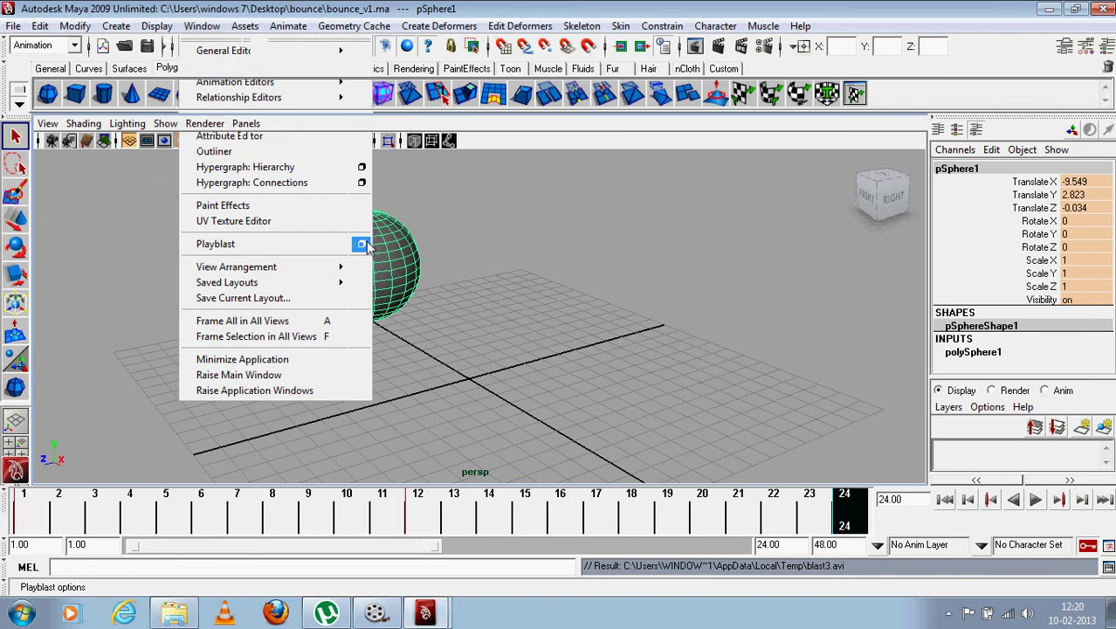
left_click(361, 245)
scroll(505, 425, "down", 3)
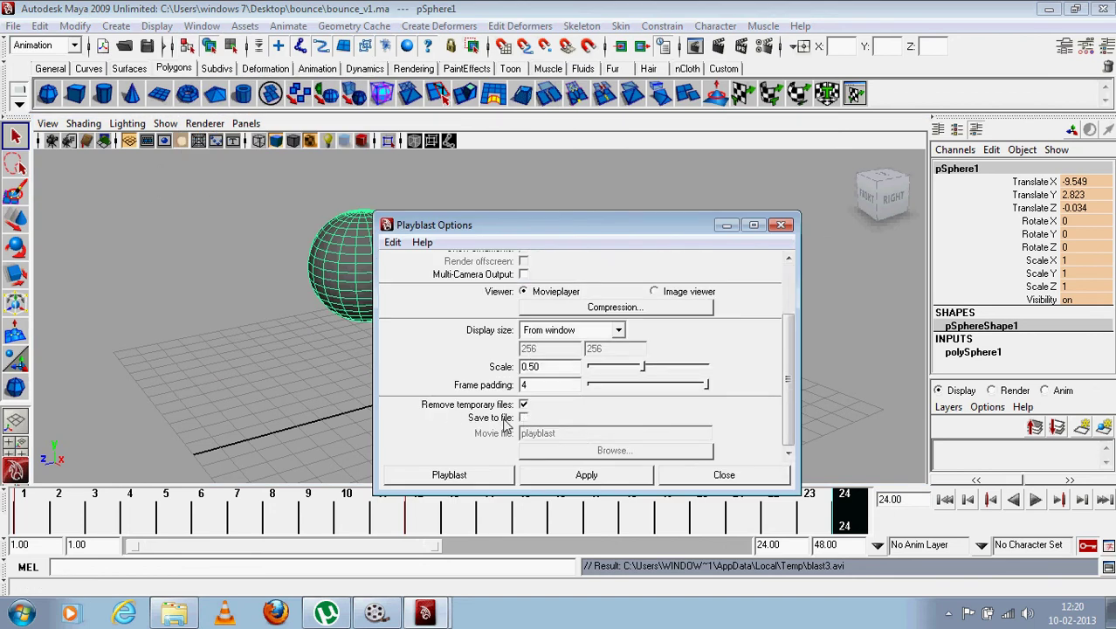
left_click(523, 417)
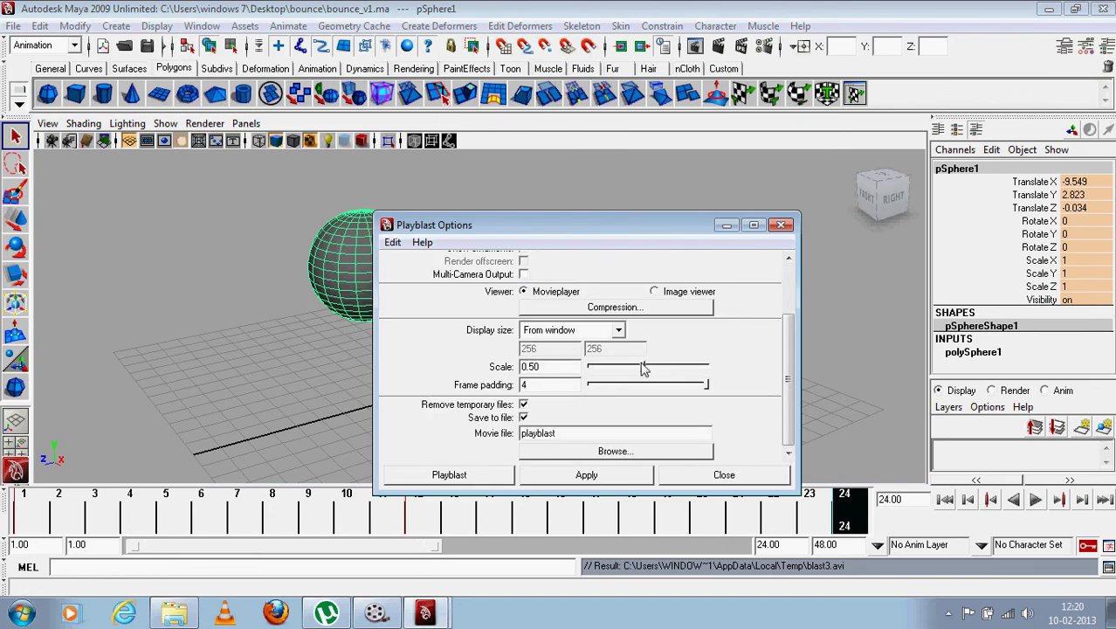
Set the playblast movie to Desktop\bounce\bounce_v1 and render the playblast
left_click(634, 450)
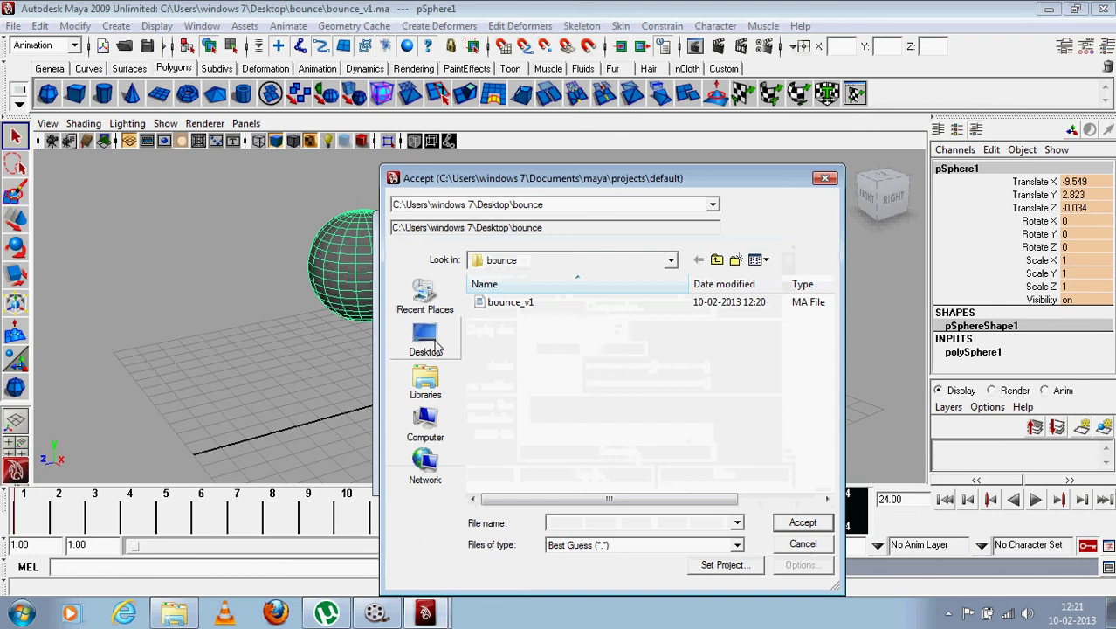
left_click(438, 345)
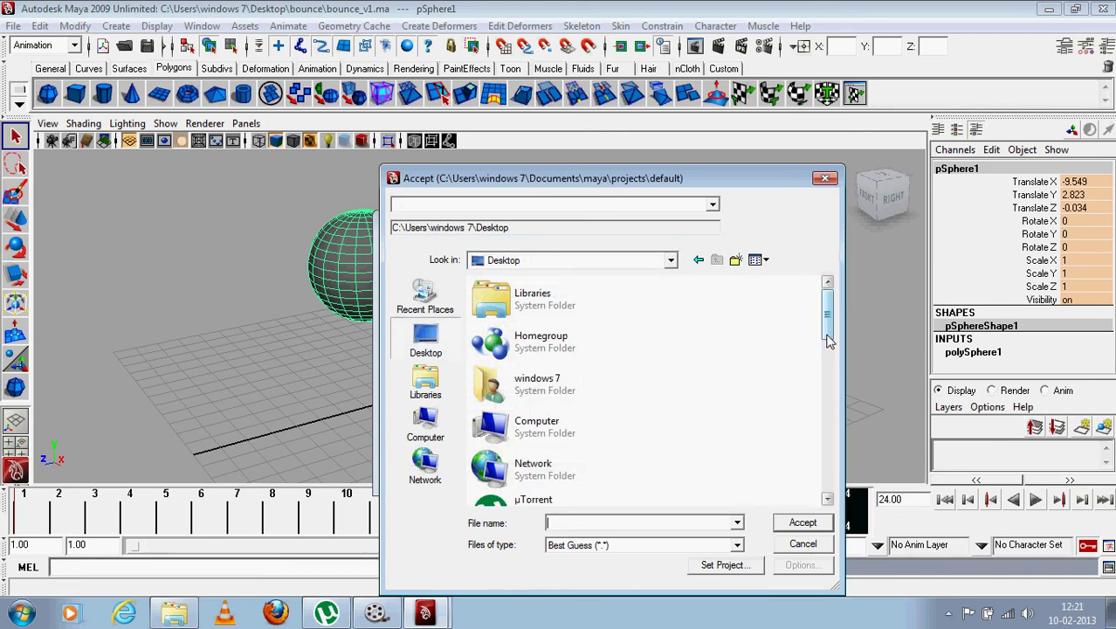
left_click_drag(827, 340, 827, 484)
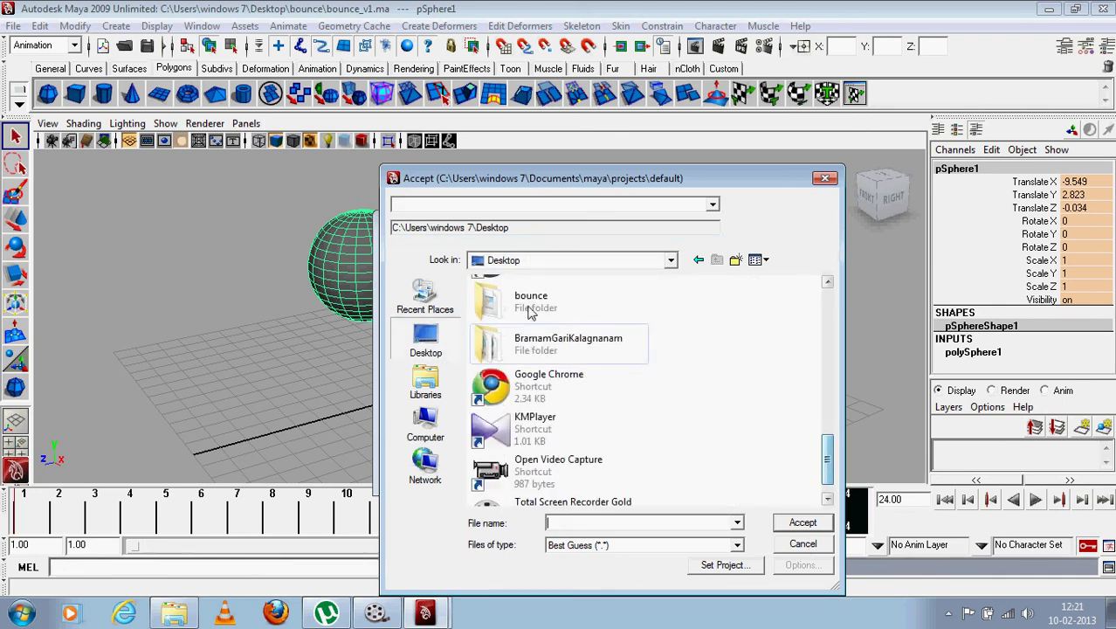
double_click(530, 300)
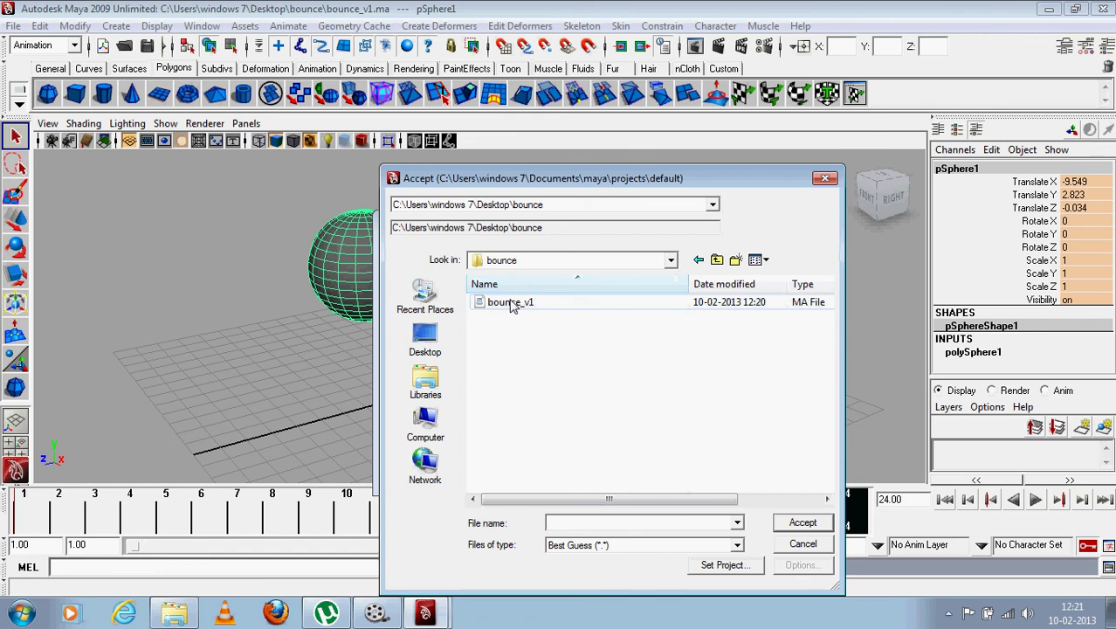
left_click(511, 302)
left_click(626, 523)
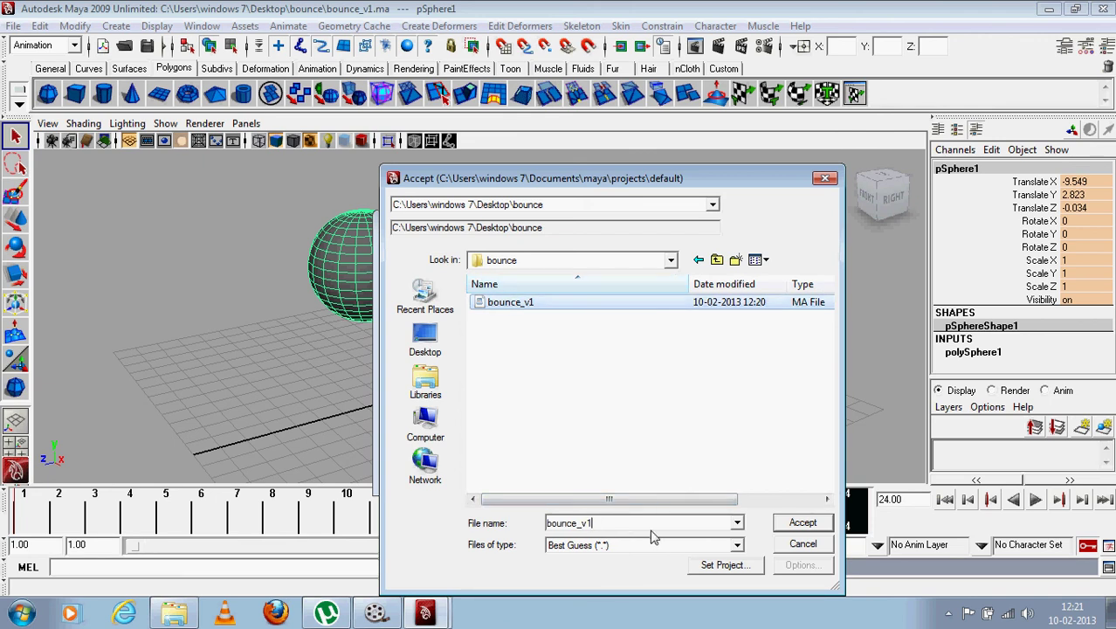
key("BackSpace")
key("BackSpace")
key("BackSpace")
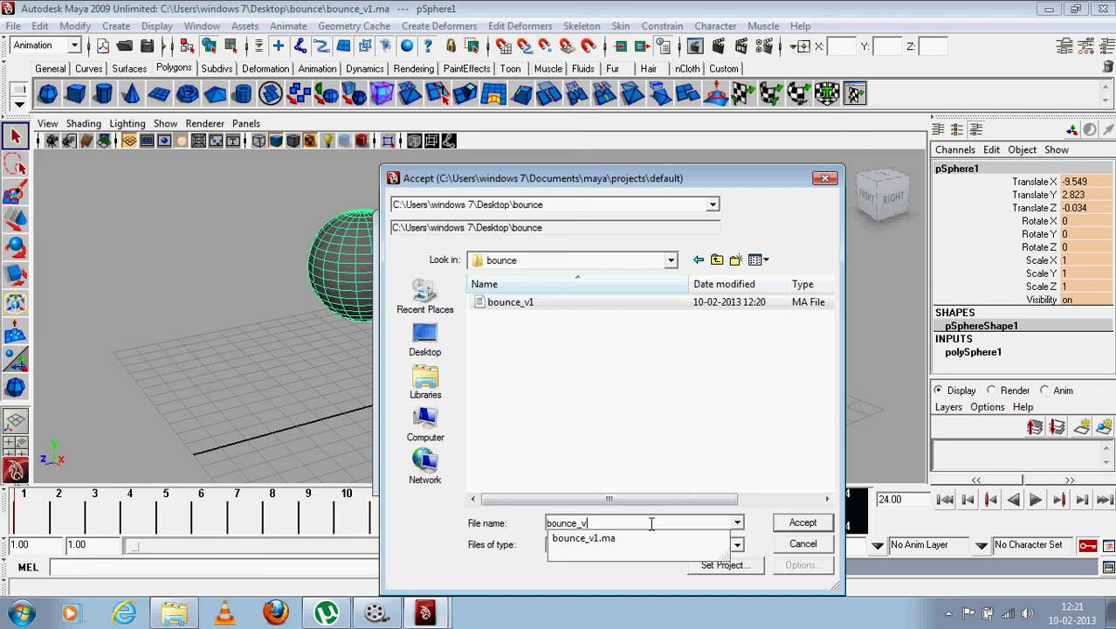
key("Return")
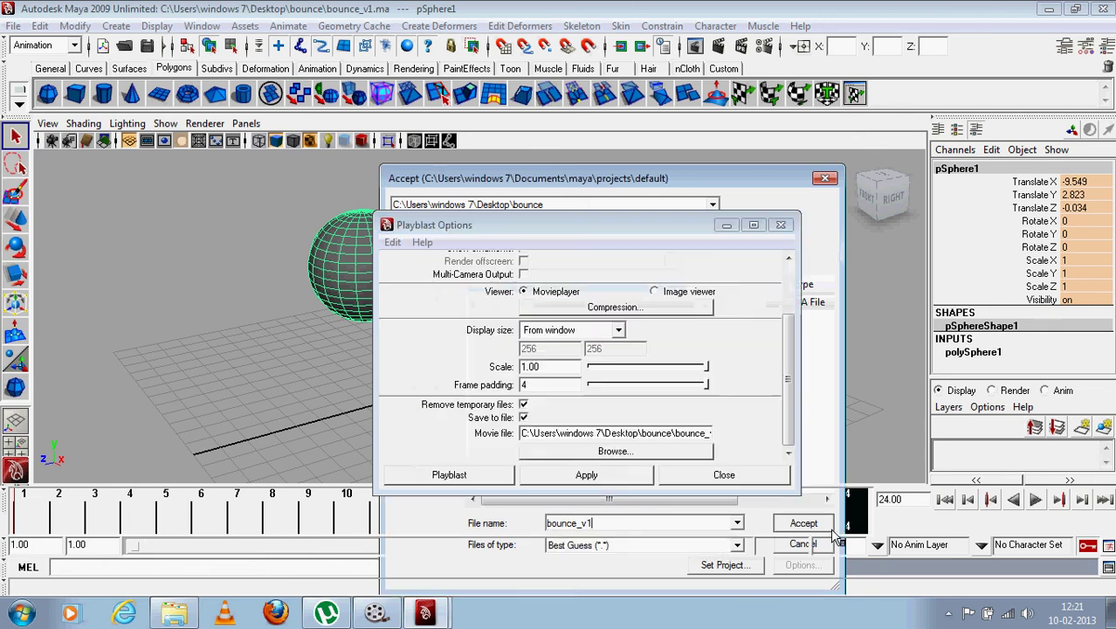
left_click(449, 475)
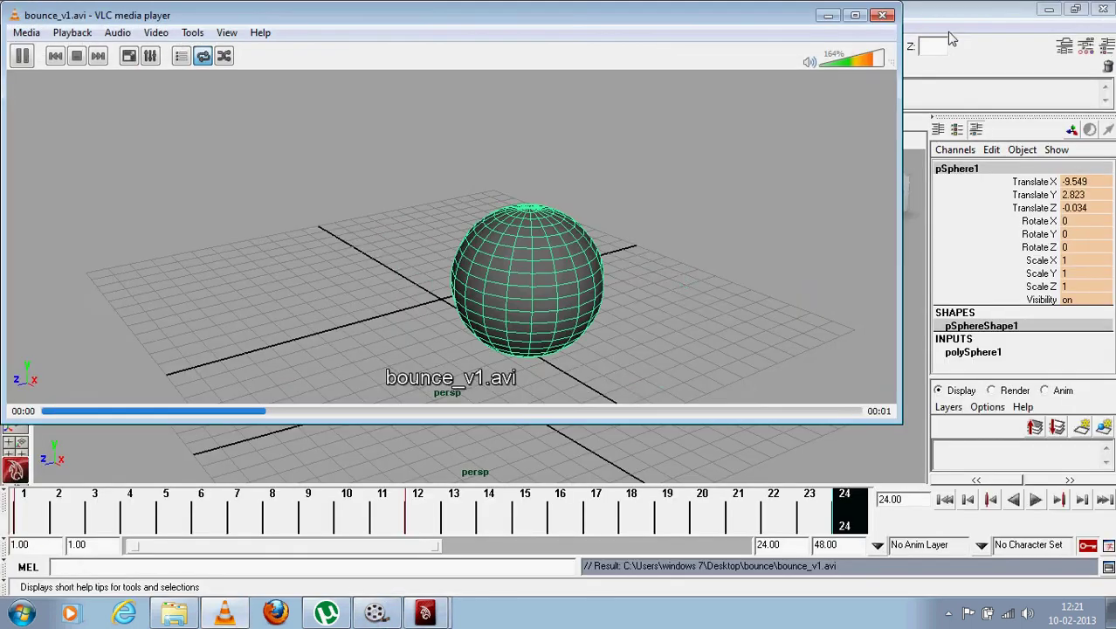
Close VLC after watching the bounce_v1.avi playblast
left_click(1102, 10)
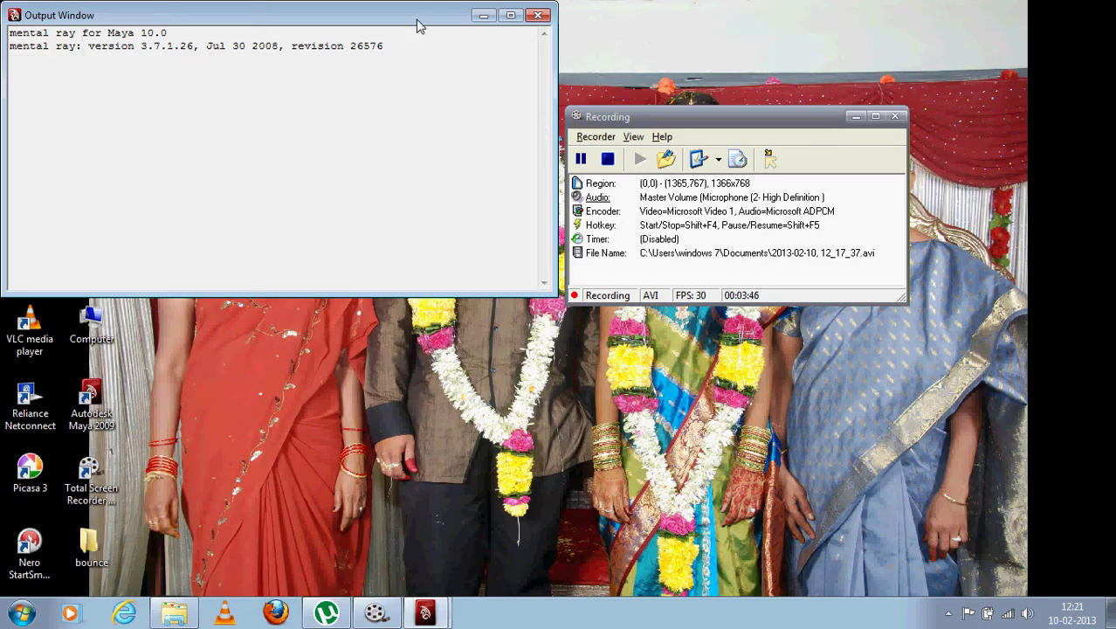
Open the desktop bounce folder, play bounce_v1.avi, then close the player
left_click_drag(417, 26, 767, 69)
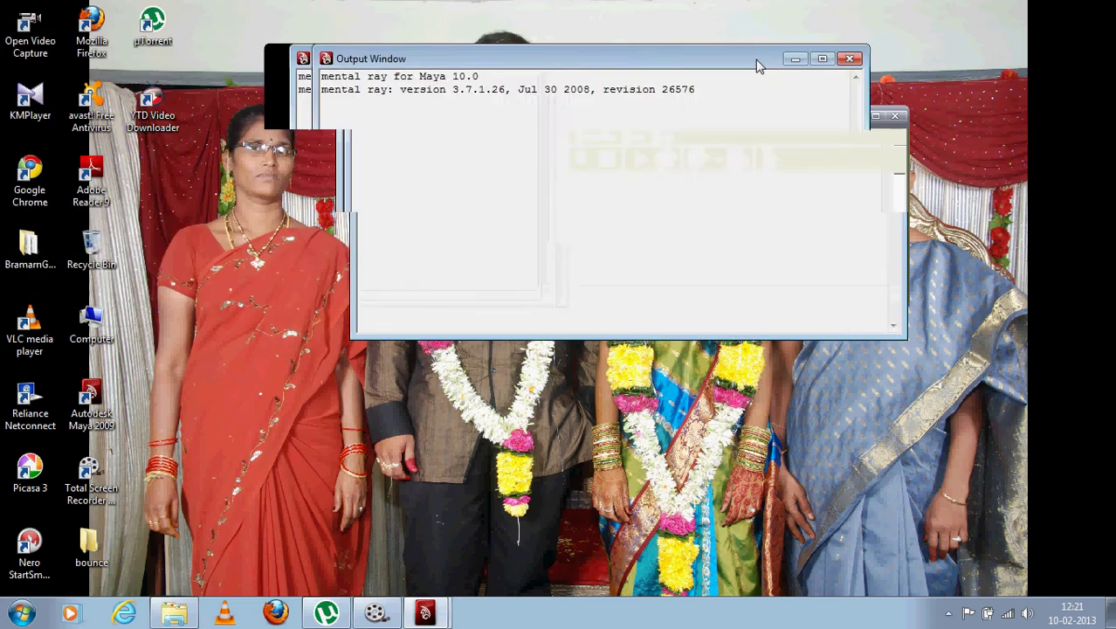
double_click(105, 548)
left_click(199, 147)
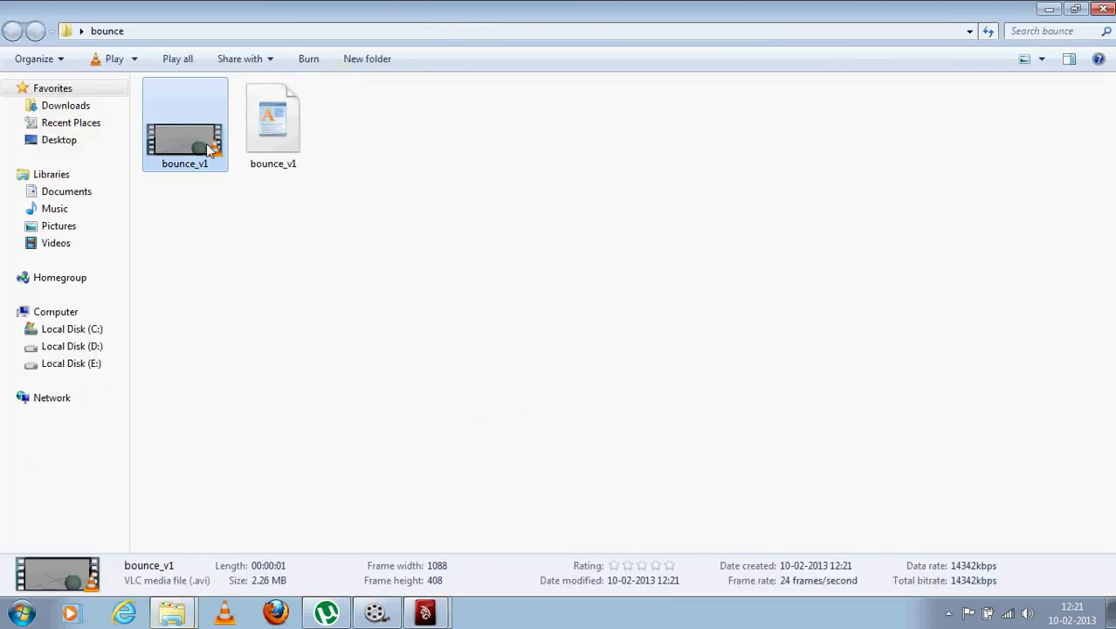
double_click(214, 152)
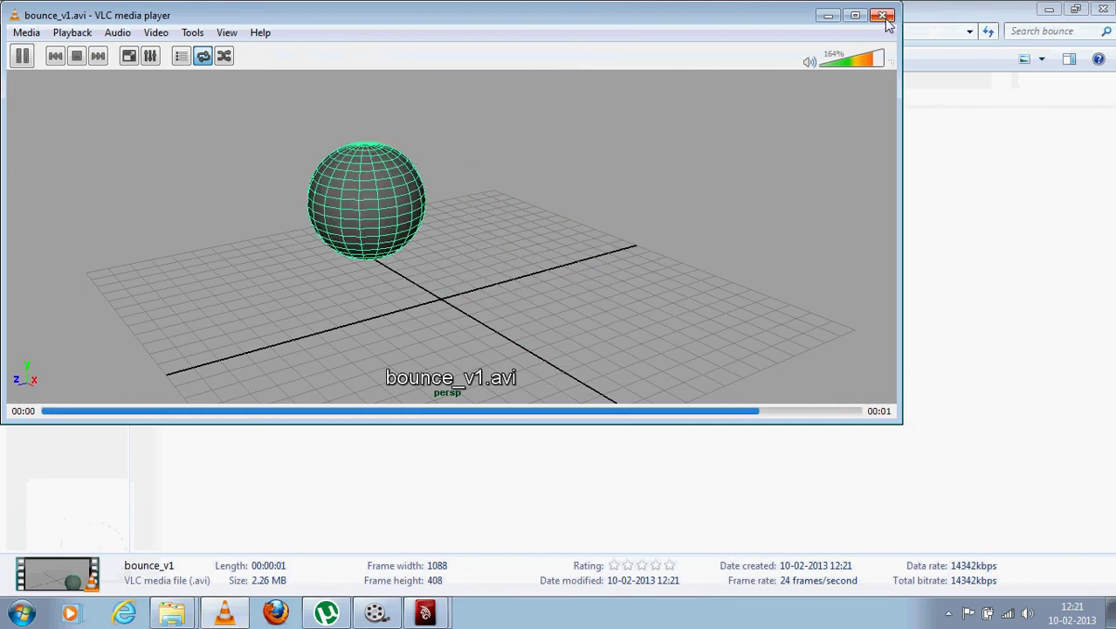
left_click(883, 16)
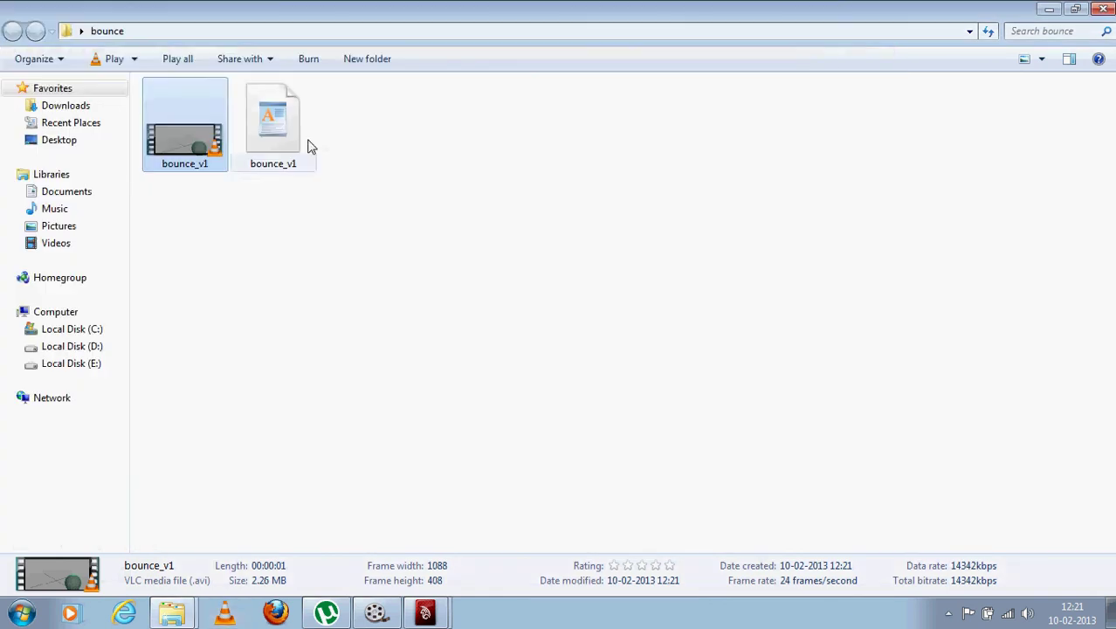
Inspect the bounce_v1.ma file's context menu, then minimize the folder window
left_click(308, 143)
right_click(307, 142)
left_click(270, 102)
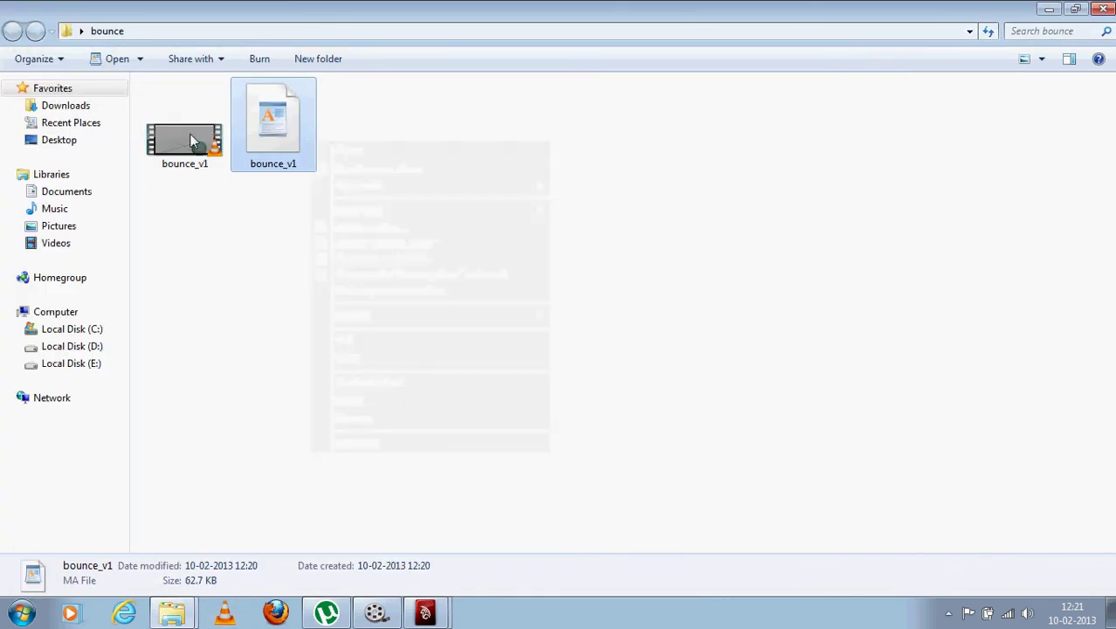
left_click(224, 132)
right_click(265, 135)
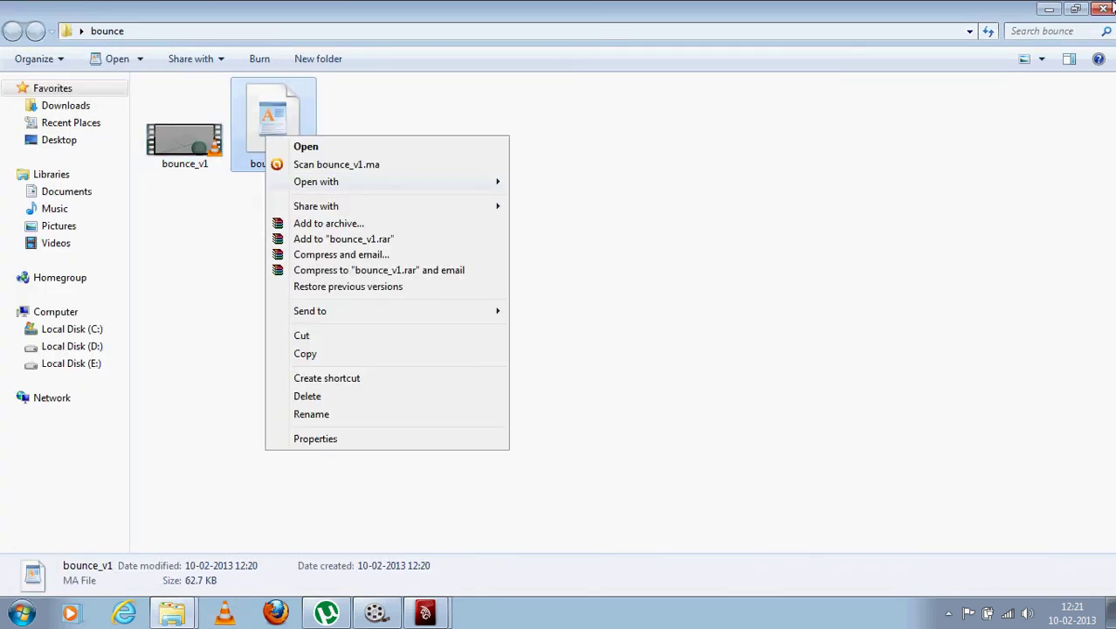
left_click(1049, 12)
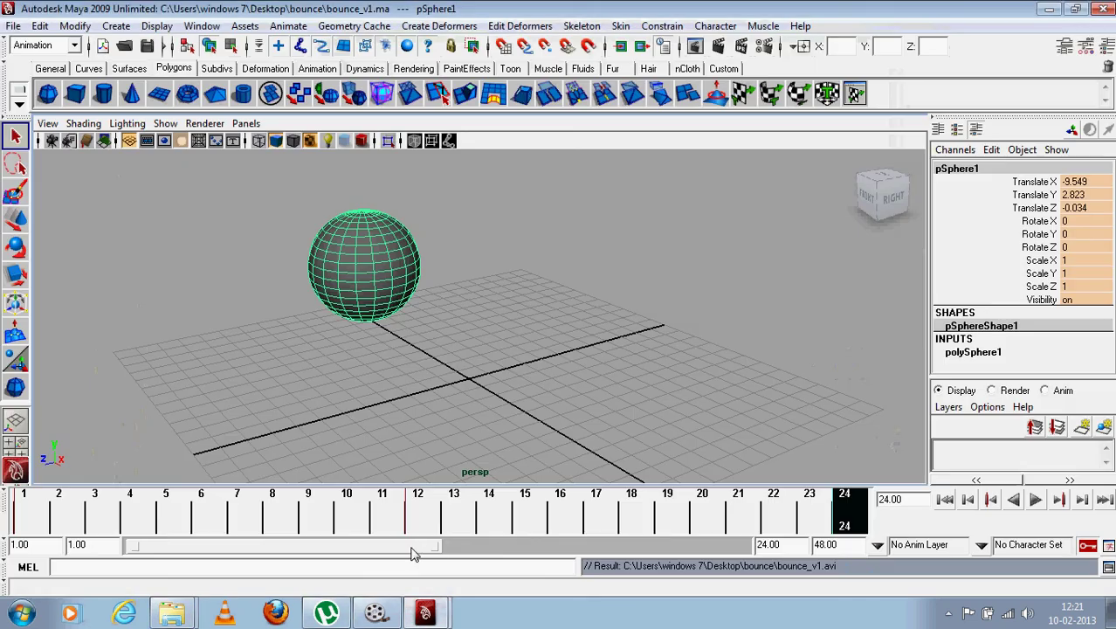
Start a new empty scene, then open the saved bounce_v1.ma scene
left_click(13, 26)
left_click(40, 47)
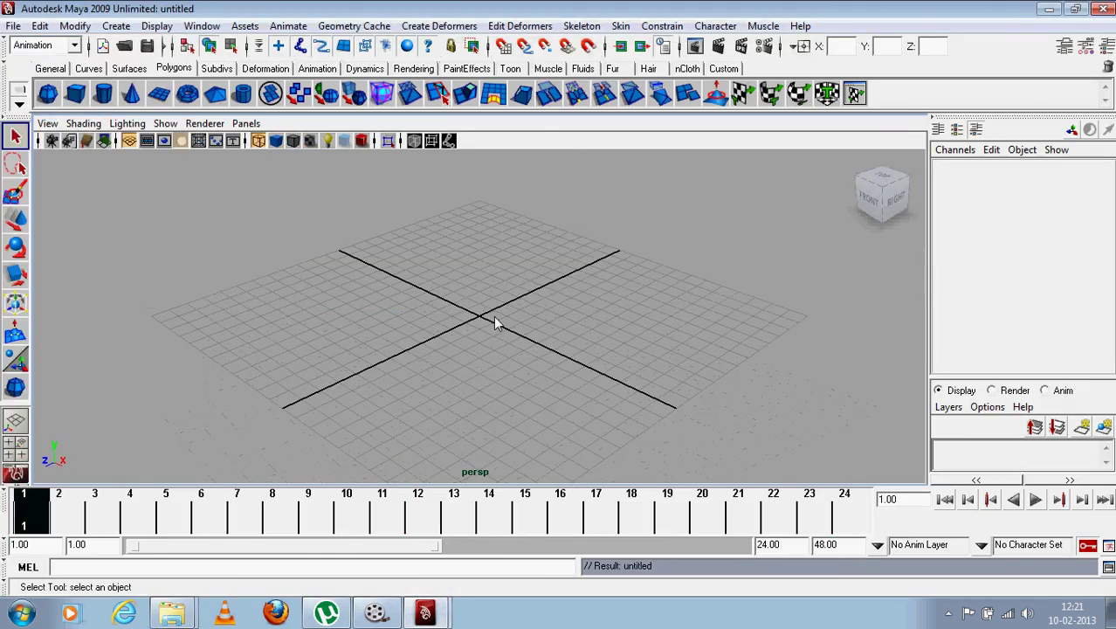
left_click(13, 26)
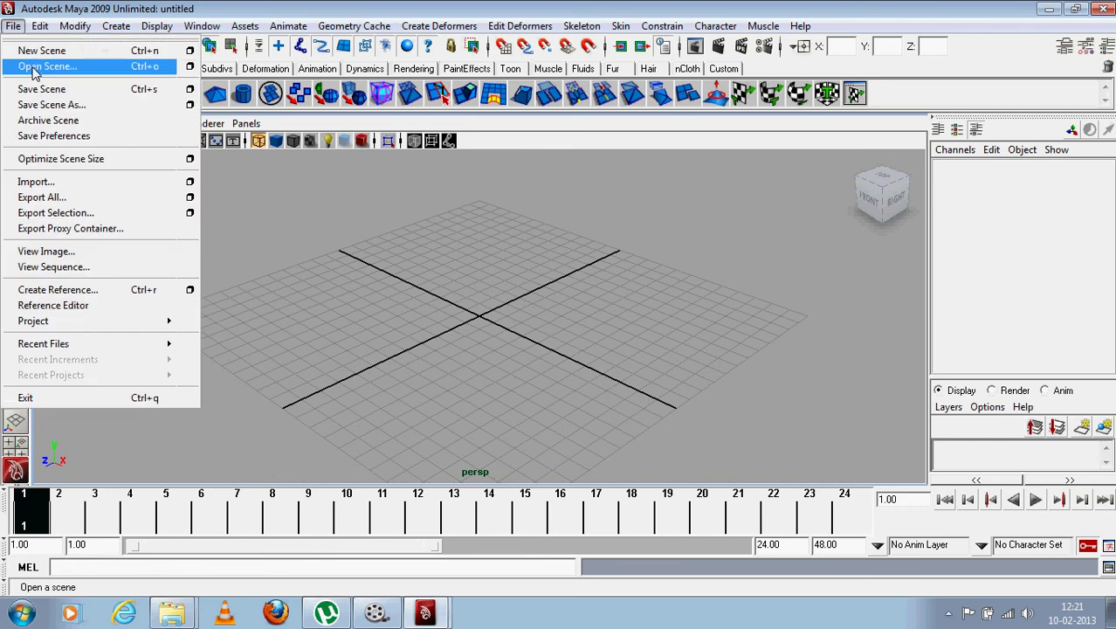
left_click(36, 69)
left_click(544, 240)
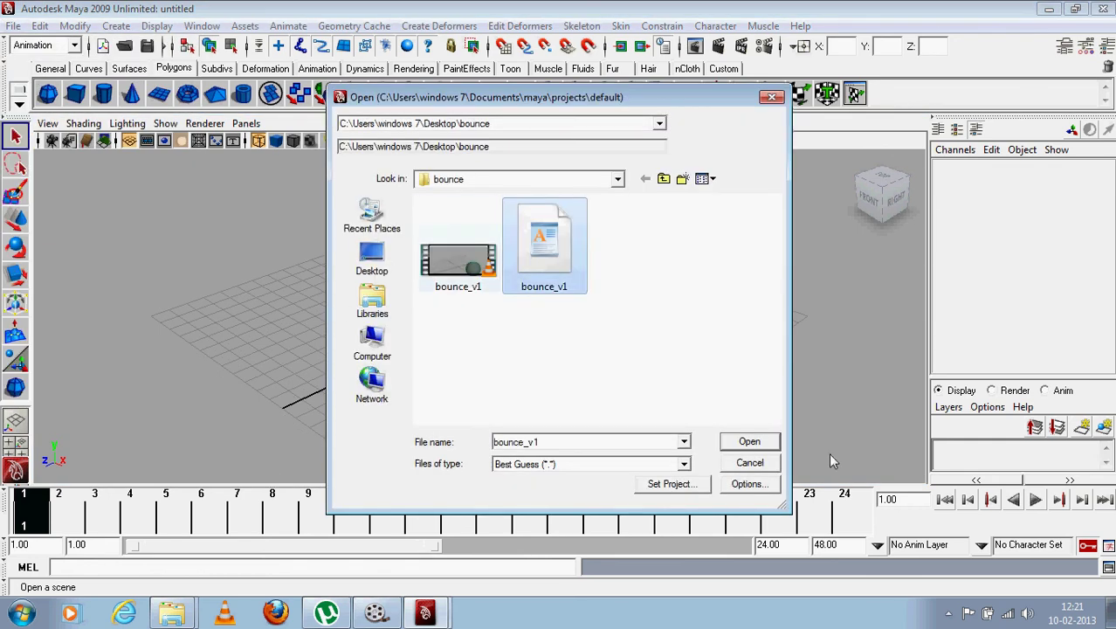
left_click(748, 445)
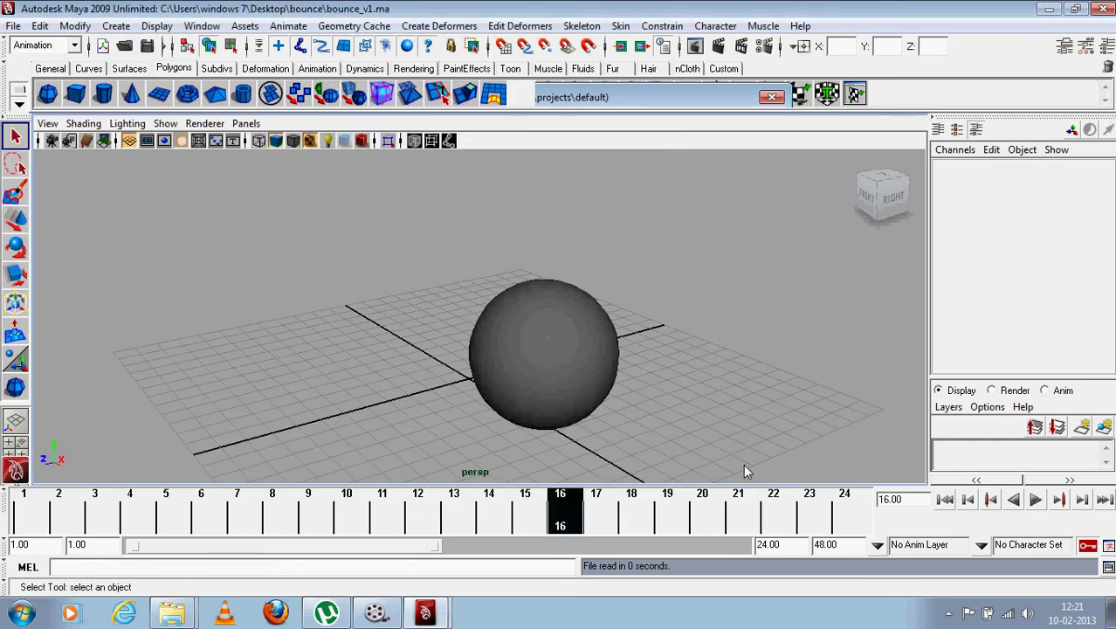
Play the bouncing sphere animation twice, stopping each time, then exit Maya
left_click(1034, 503)
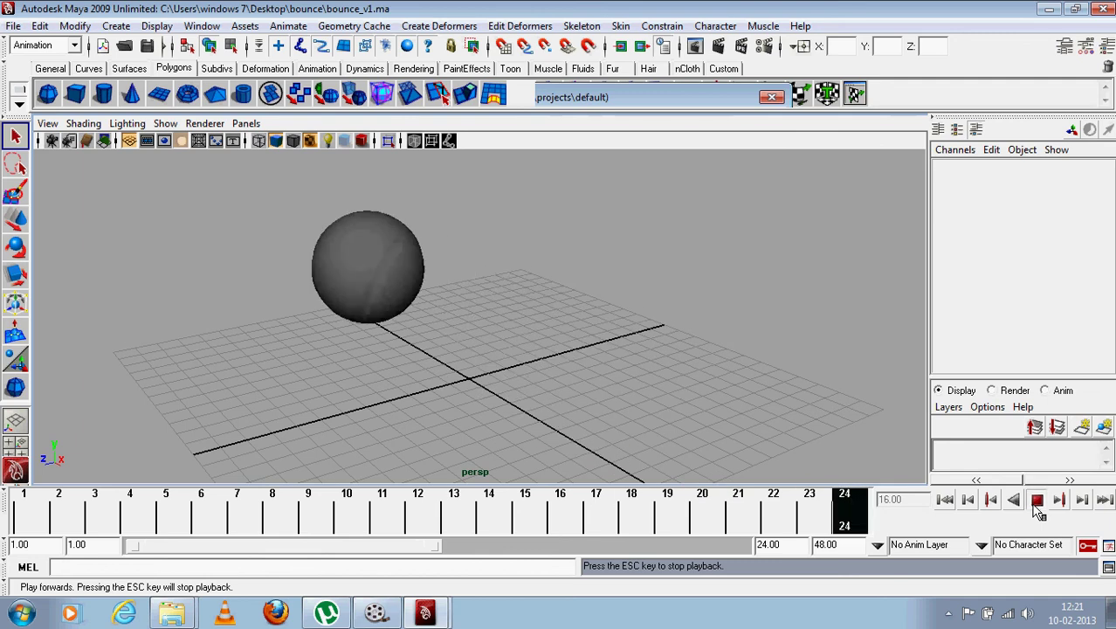
key("Escape")
left_click(1033, 500)
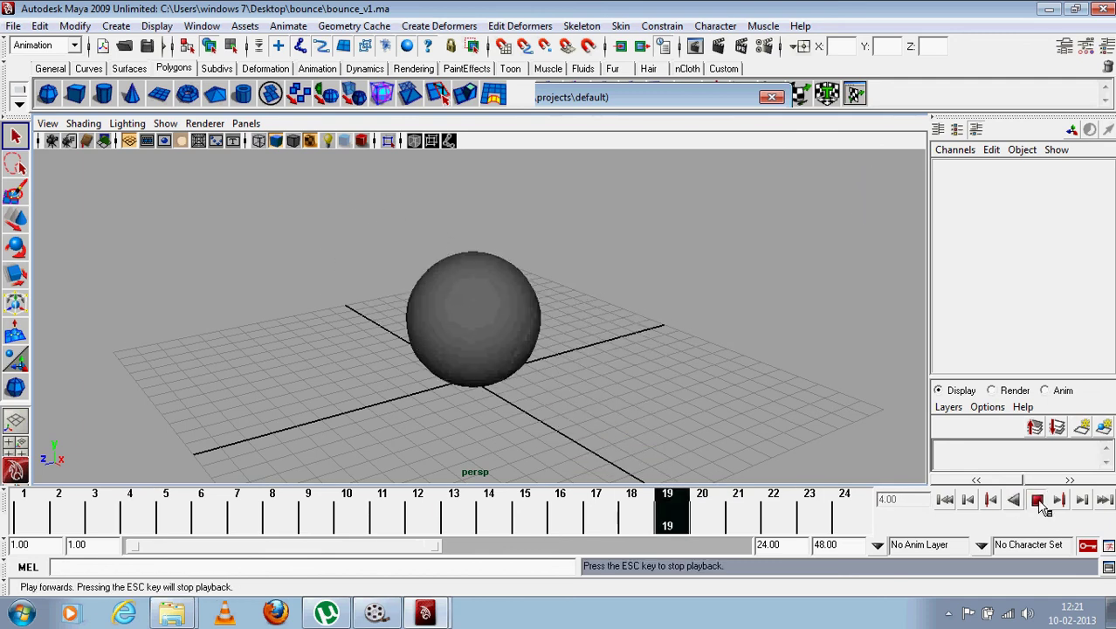
key("Escape")
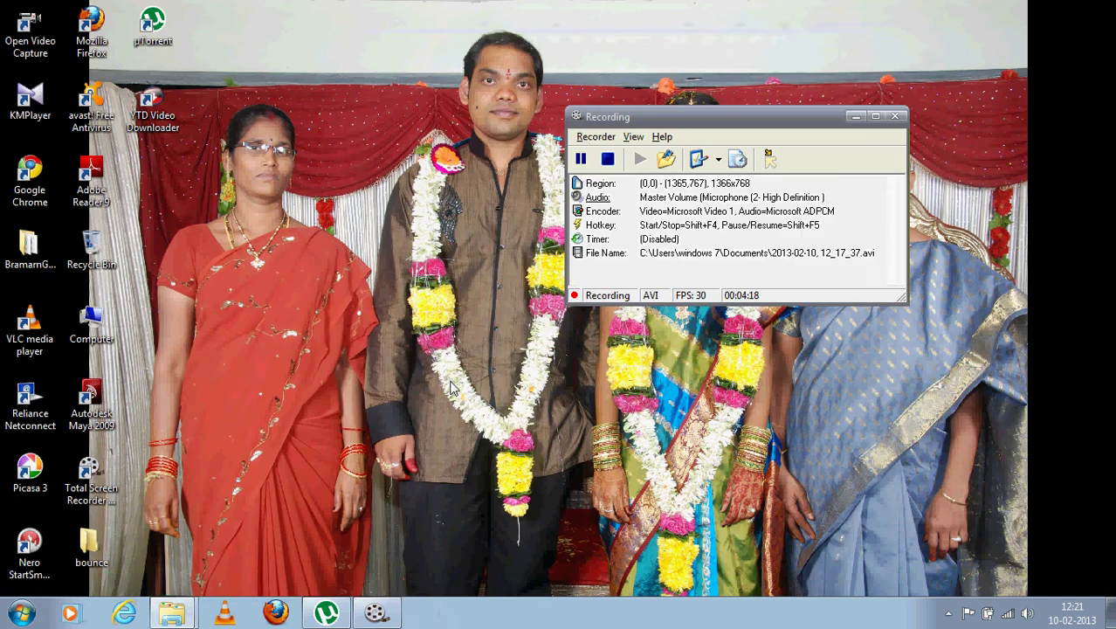
left_click(595, 137)
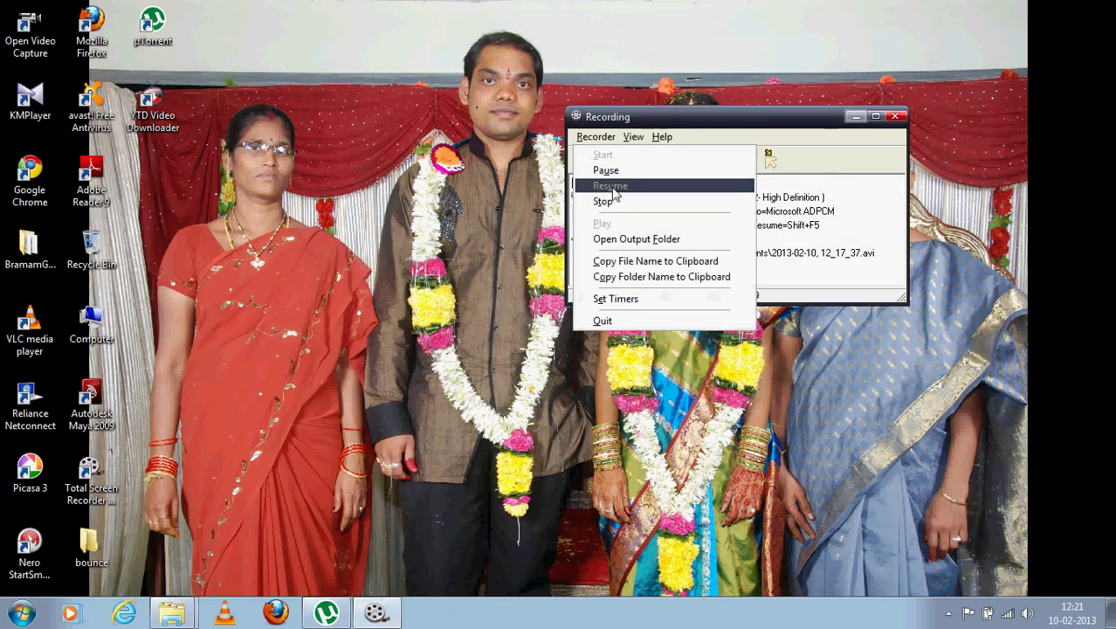